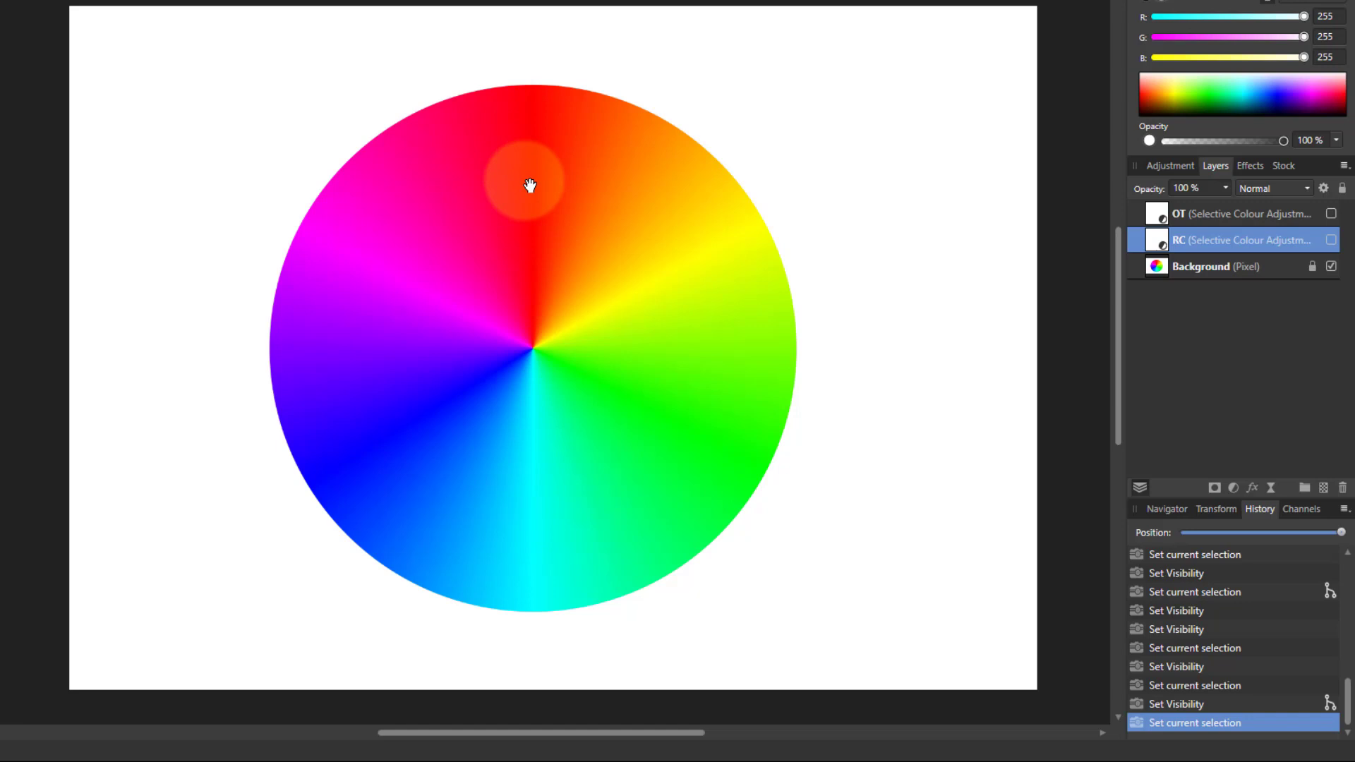
# Step: Switch on the RC Selective Colour layer and review its Reds settings, turning the wheel red-cyan
pyautogui.click(1330, 240)
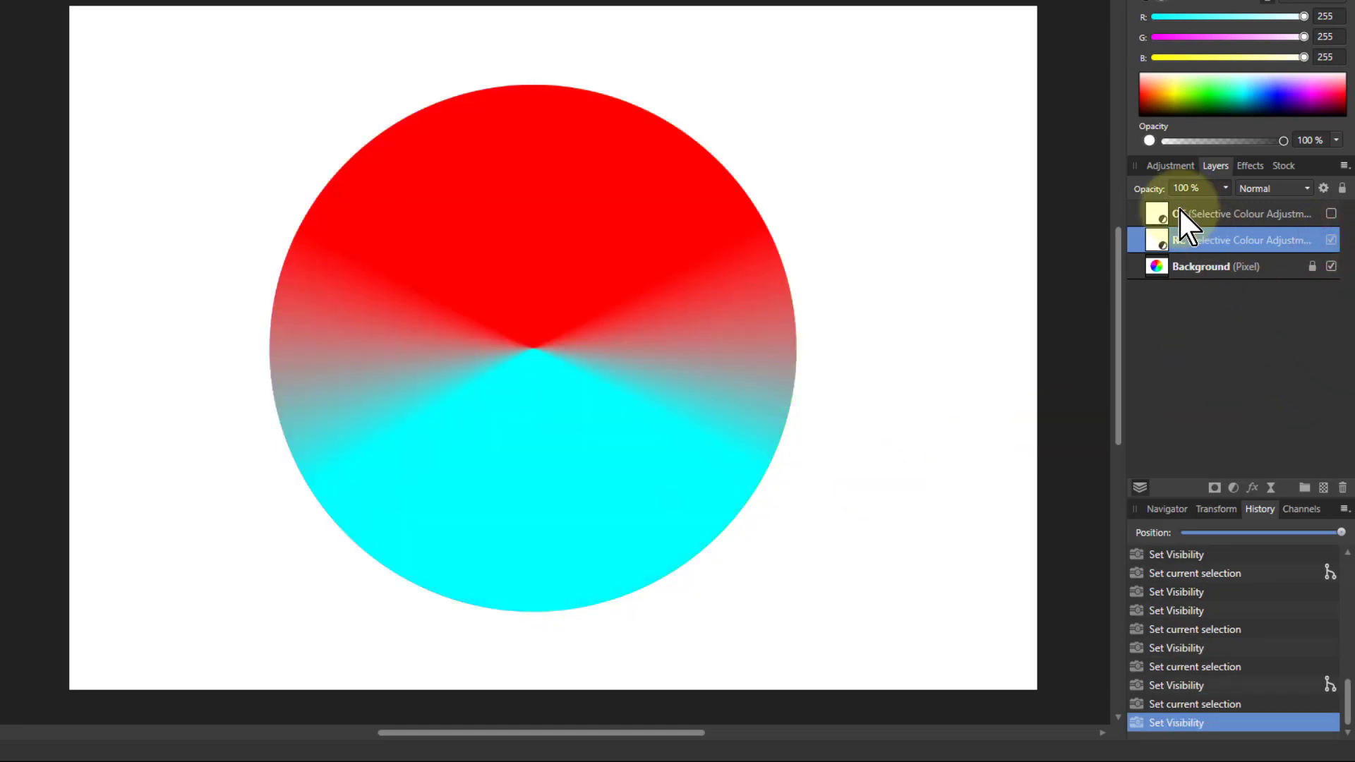
pyautogui.doubleClick(1162, 234)
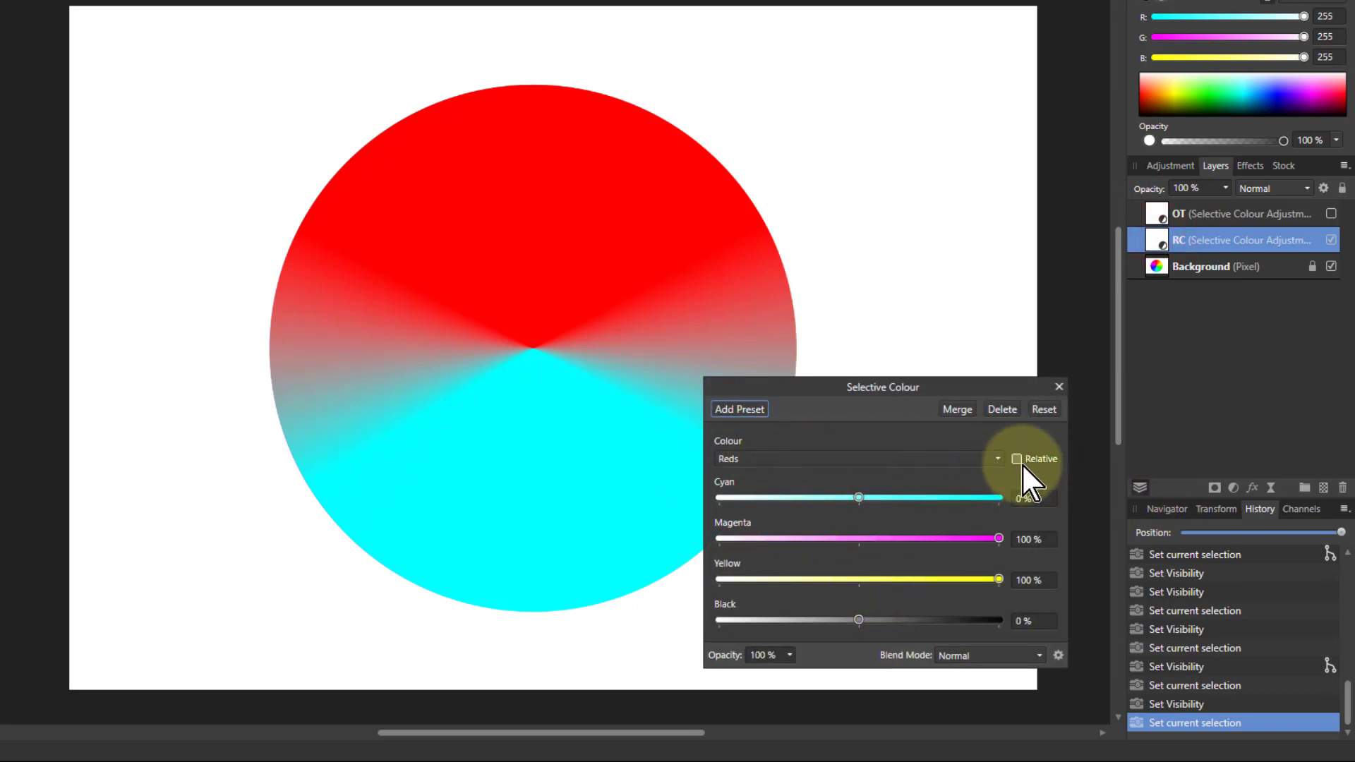
pyautogui.click(769, 460)
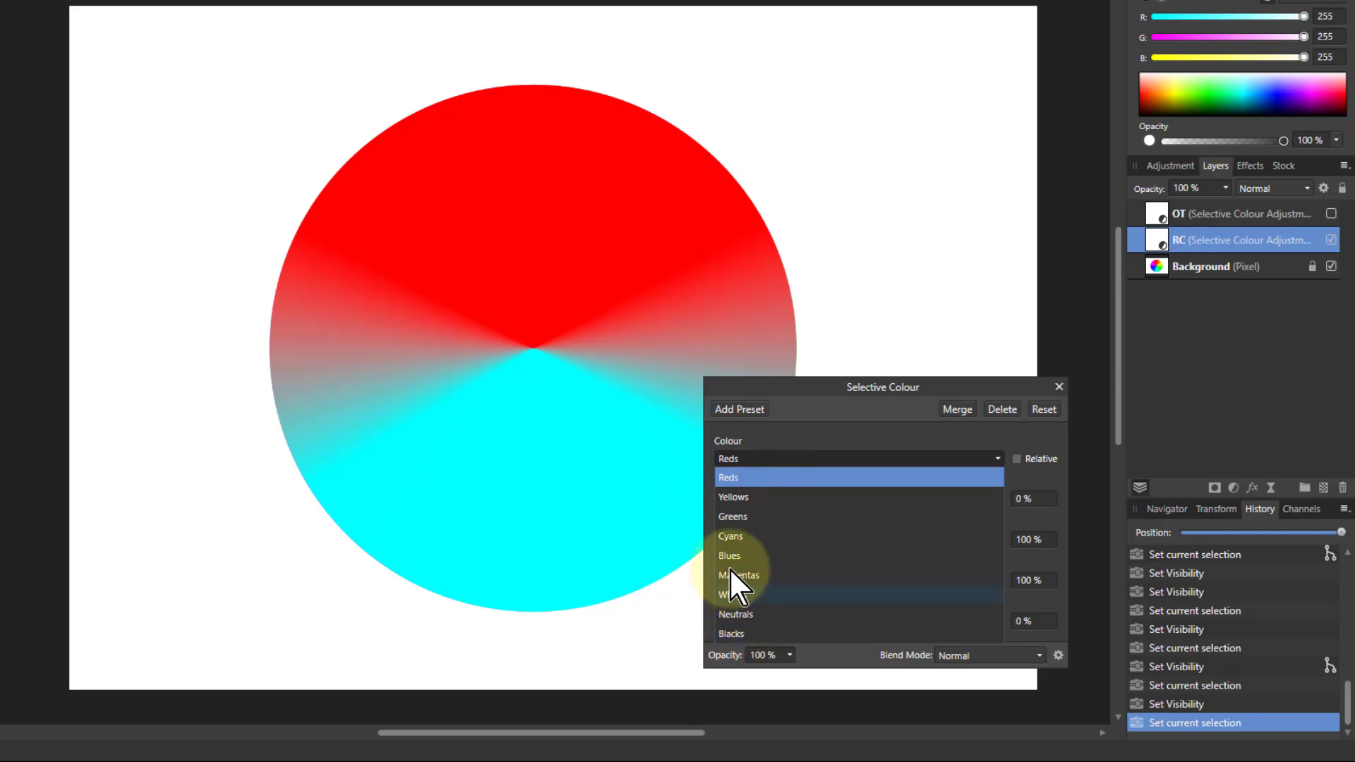
pyautogui.click(851, 435)
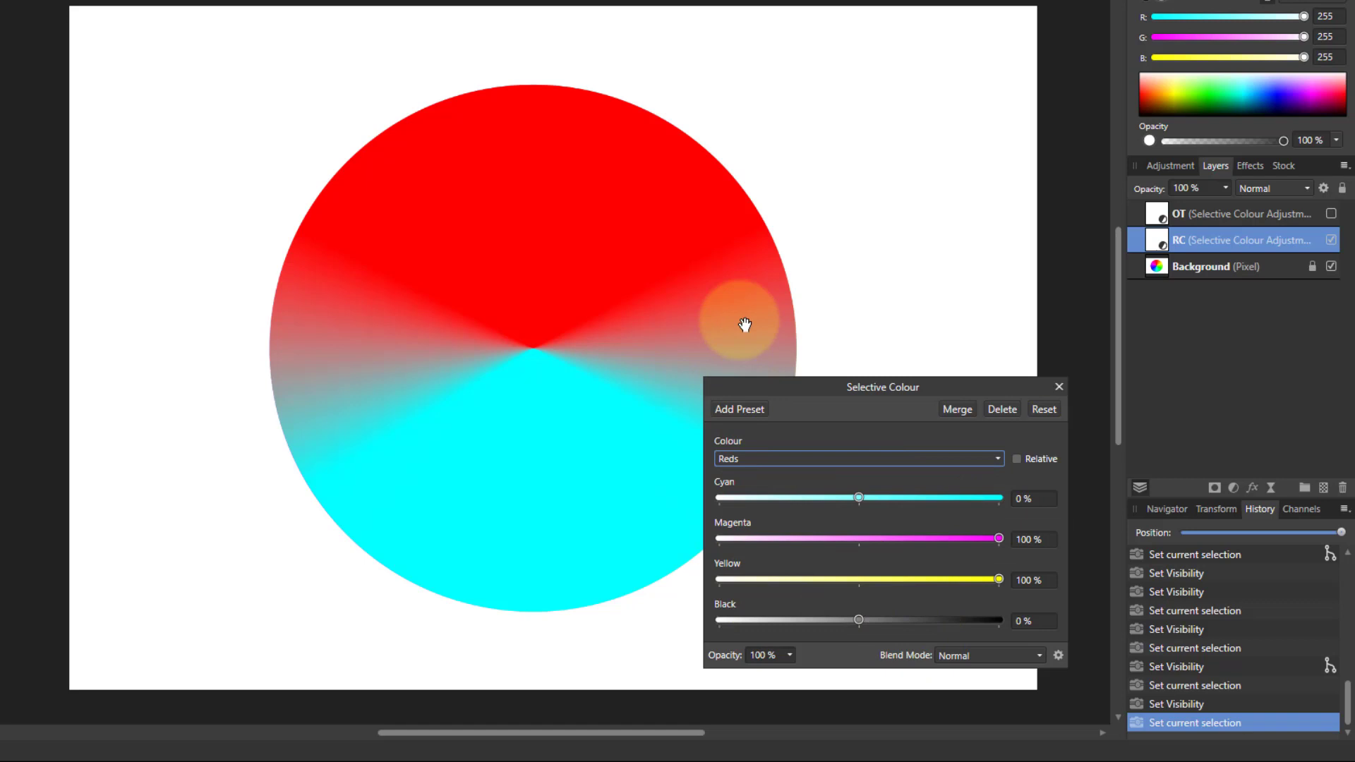
pyautogui.click(1059, 387)
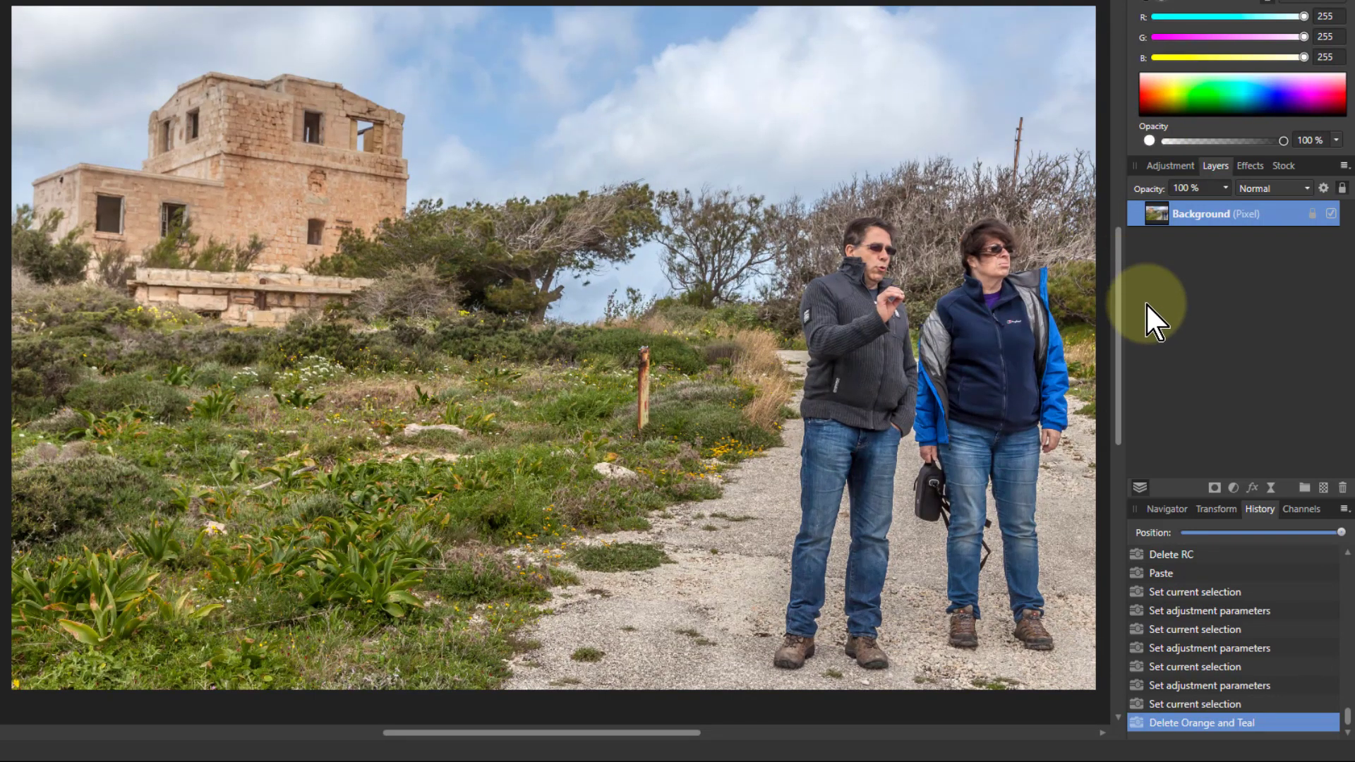
pyautogui.hotkey('ctrl', 'v')
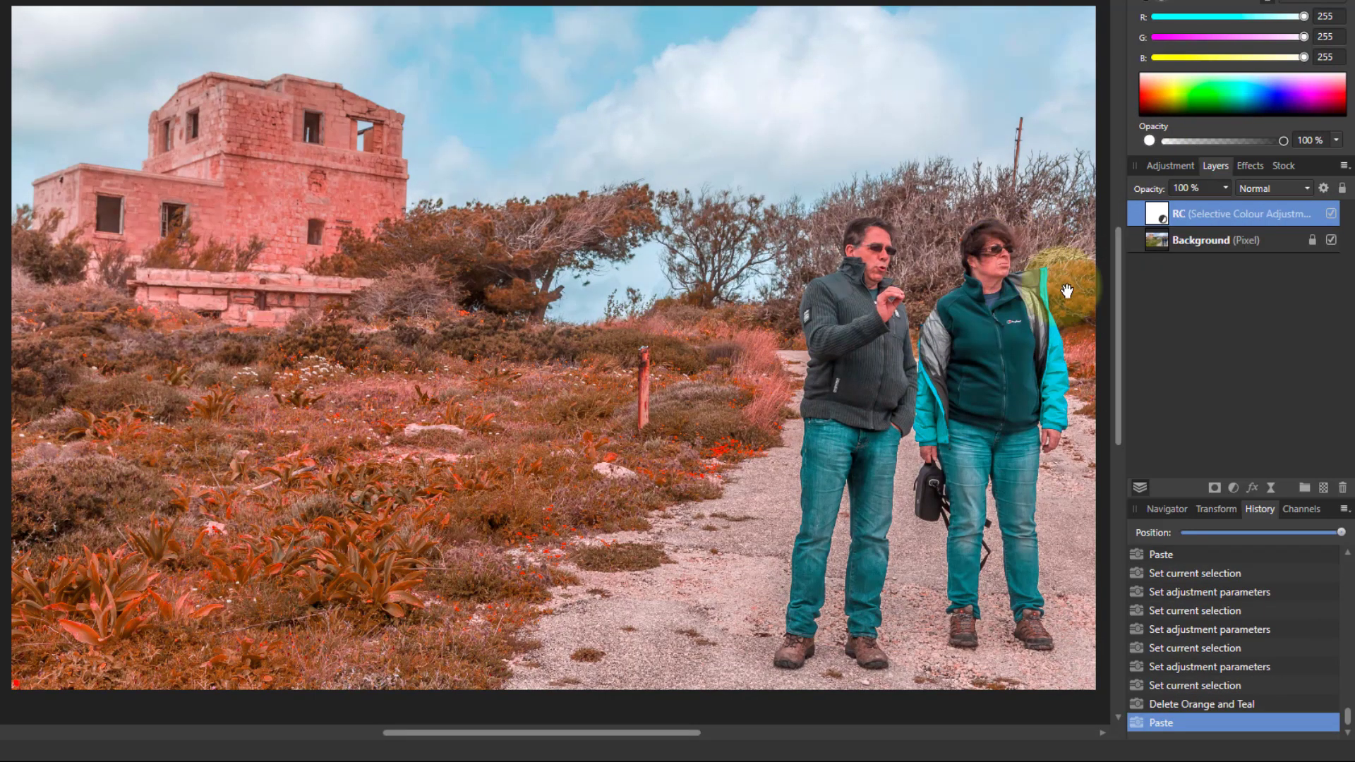
pyautogui.click(1226, 188)
pyautogui.moveTo(1209, 209); pyautogui.dragTo(1169, 209)
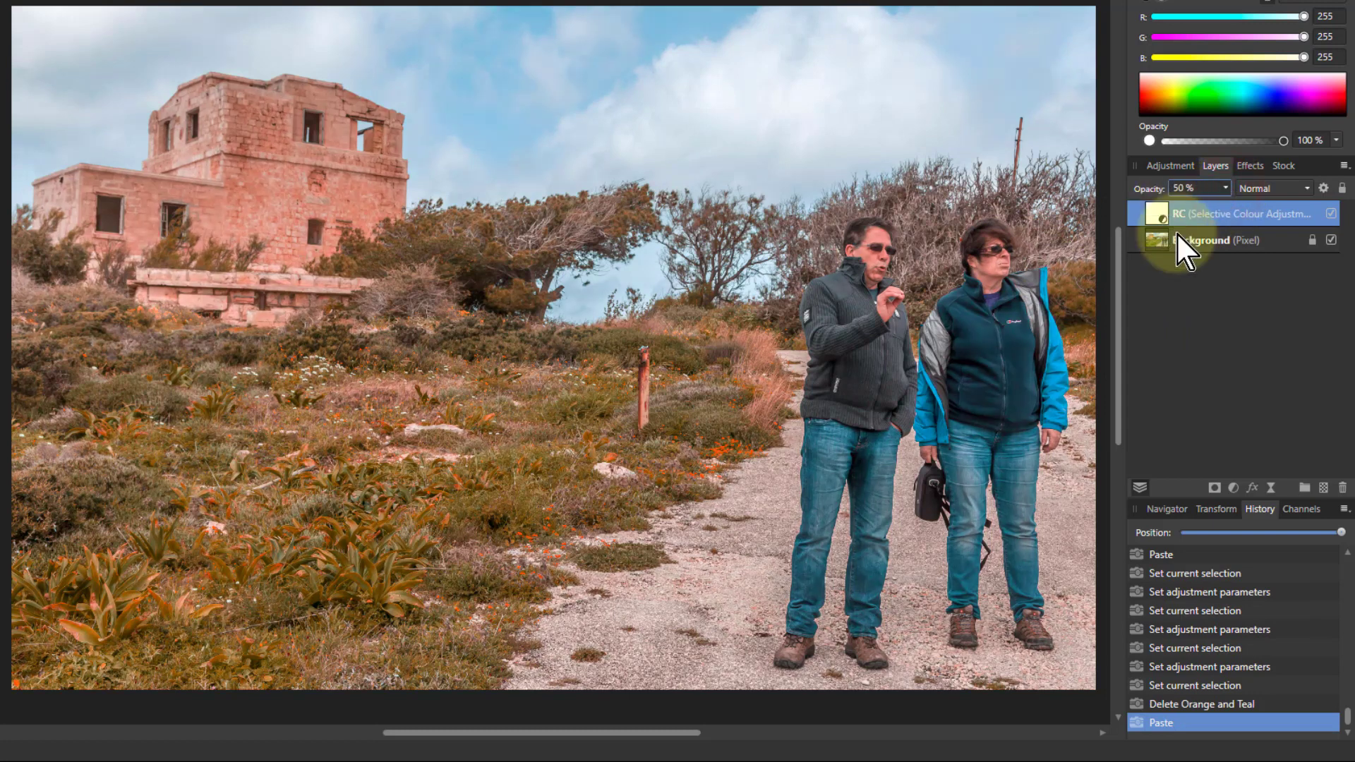
pyautogui.press('Delete')
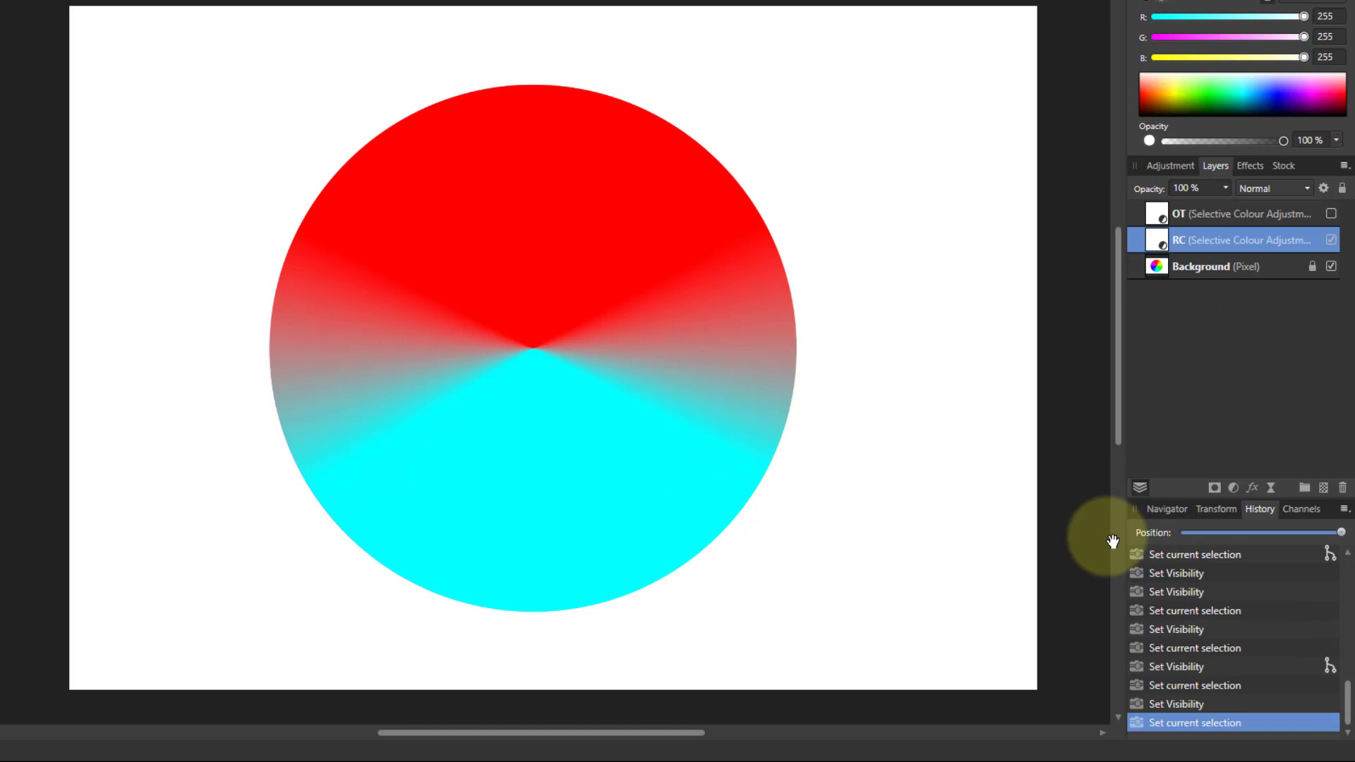
# Step: Hide RC and add a new Selective Colour adjustment above Background
pyautogui.click(1330, 240)
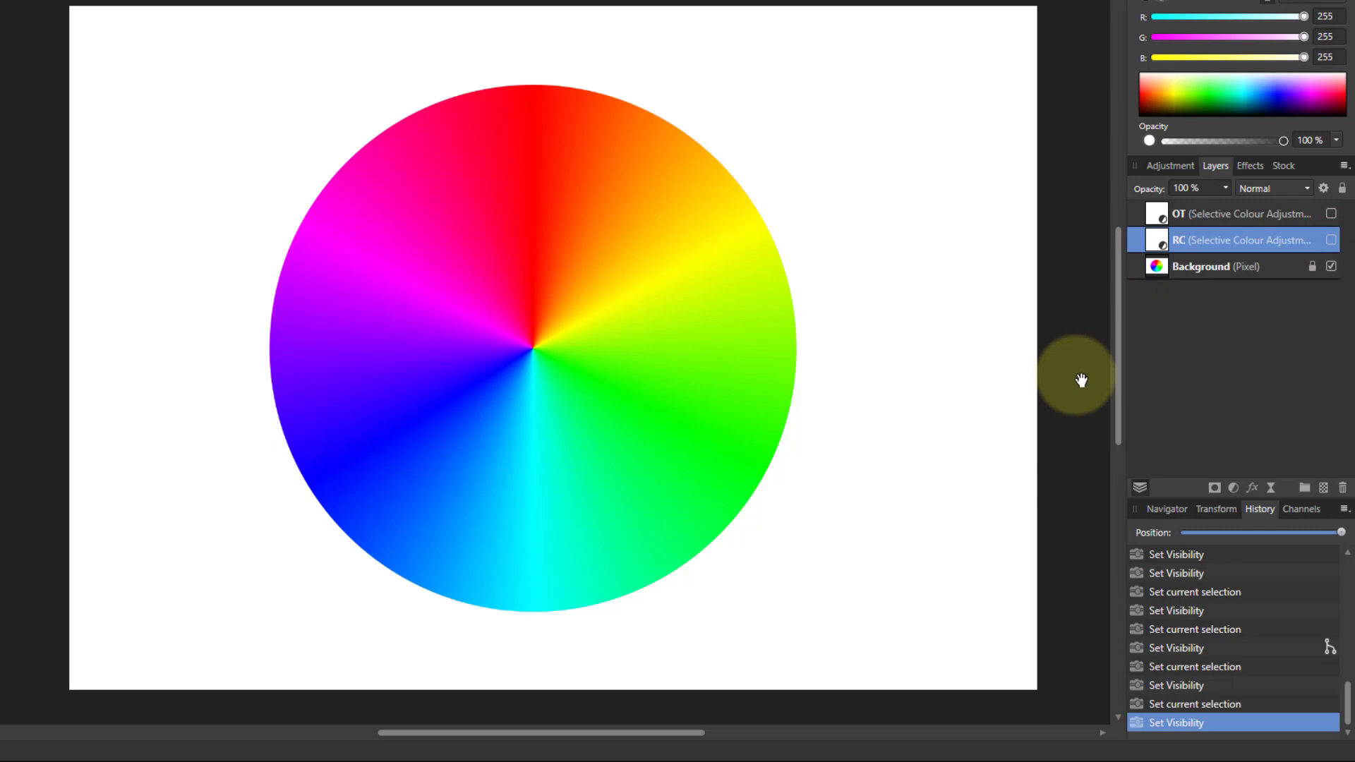
pyautogui.click(1163, 264)
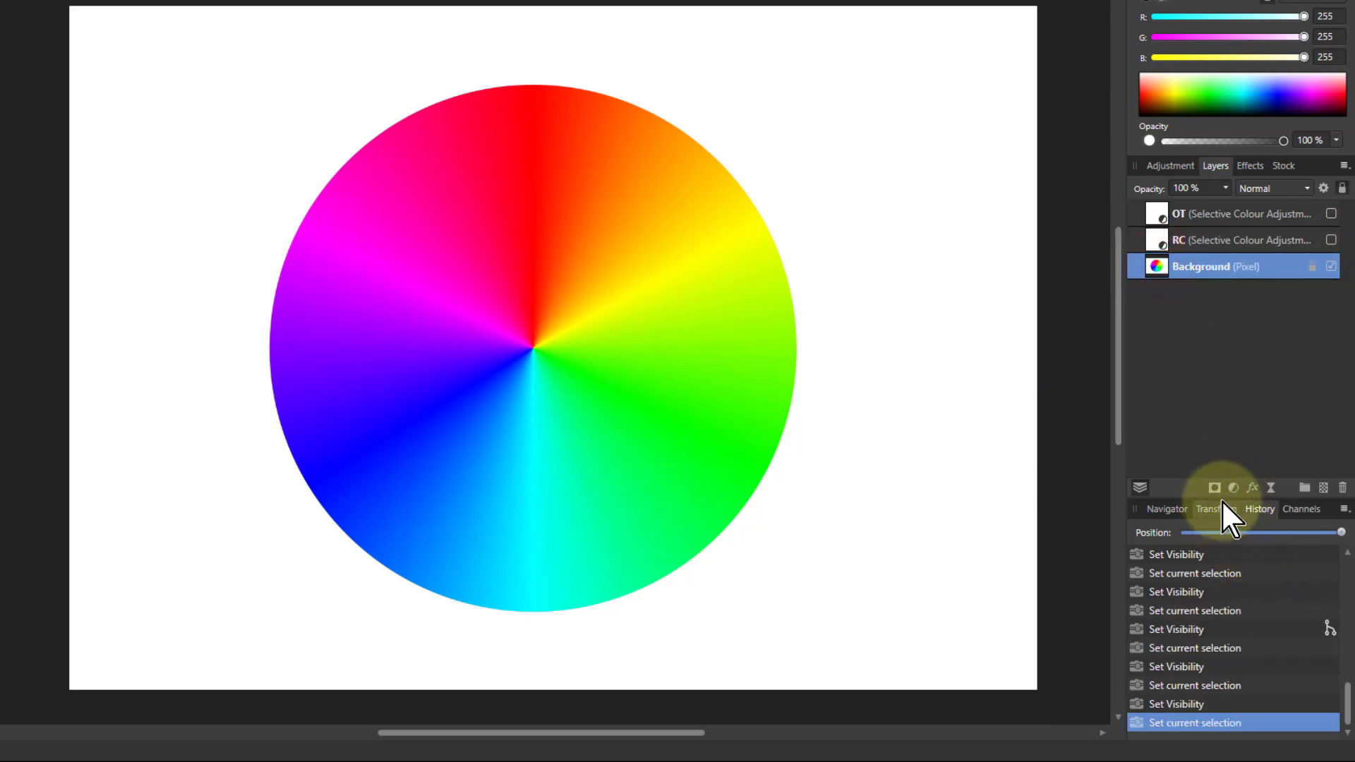
pyautogui.click(1233, 487)
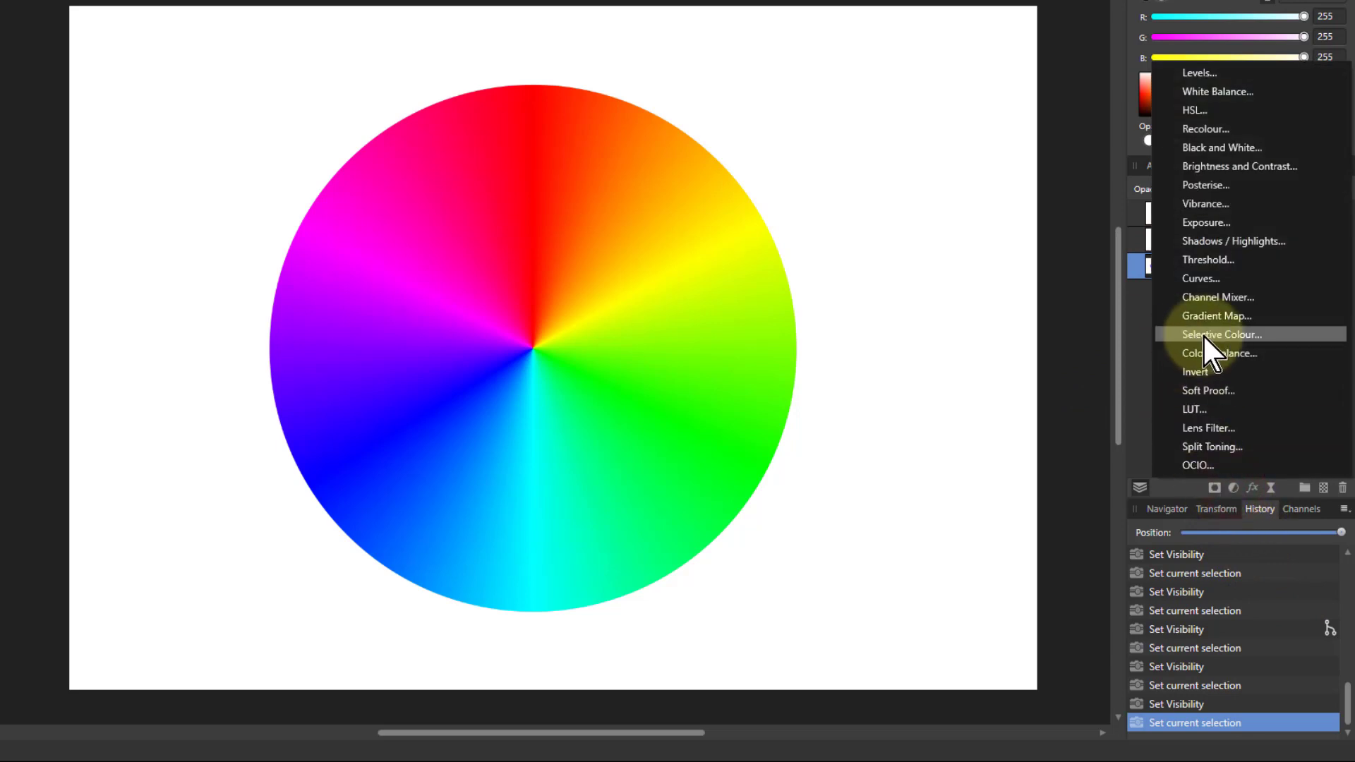
pyautogui.click(1232, 336)
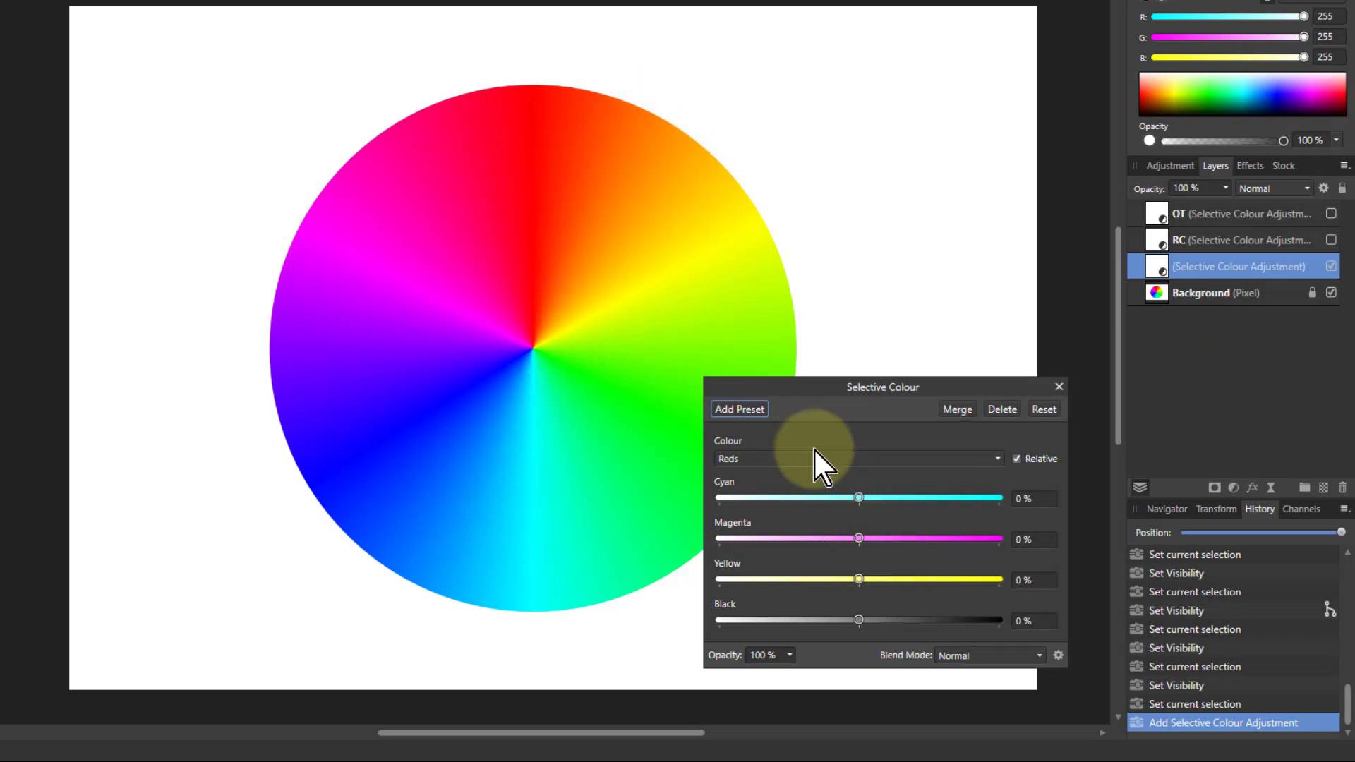
# Step: Turn off Relative and set the Reds to Magenta −51 % and Yellow 100 %
pyautogui.click(1016, 458)
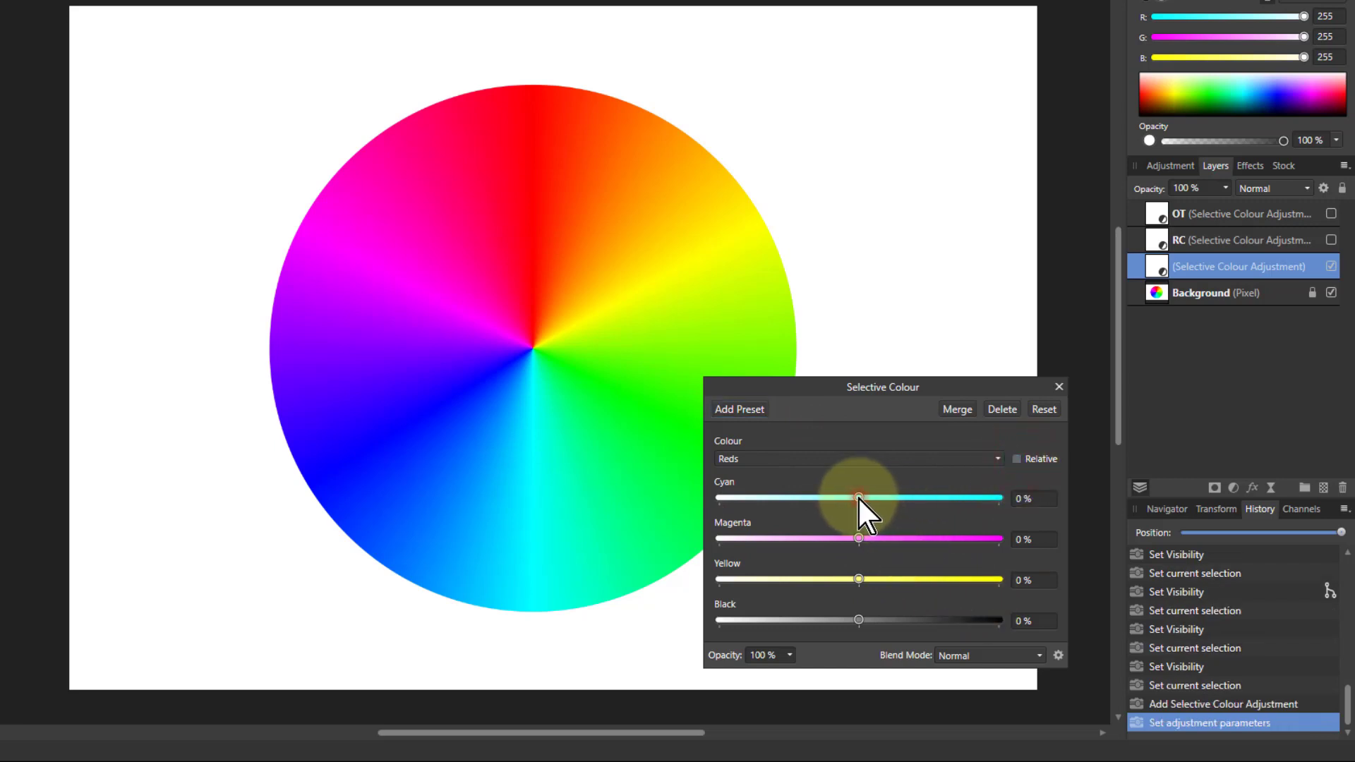
pyautogui.moveTo(859, 499); pyautogui.dragTo(787, 543)
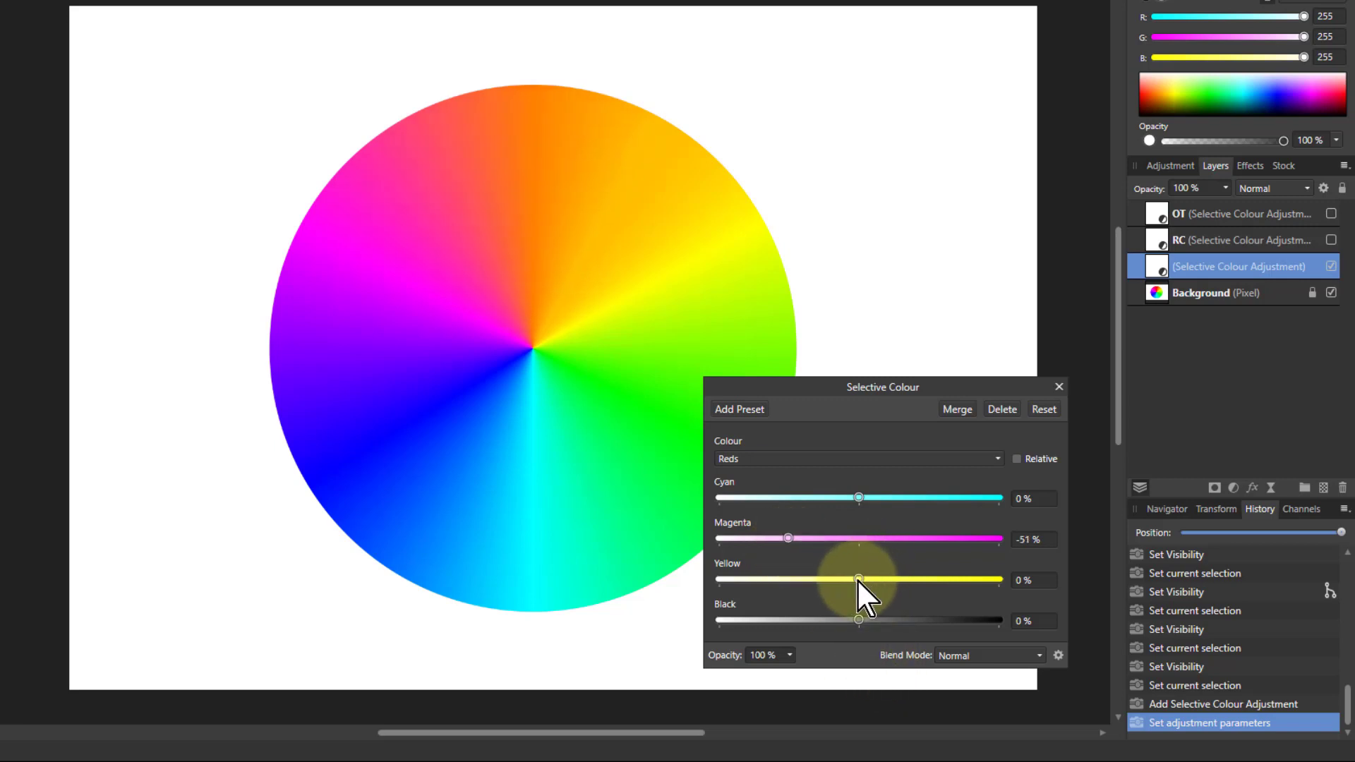
pyautogui.moveTo(857, 579); pyautogui.dragTo(1018, 574)
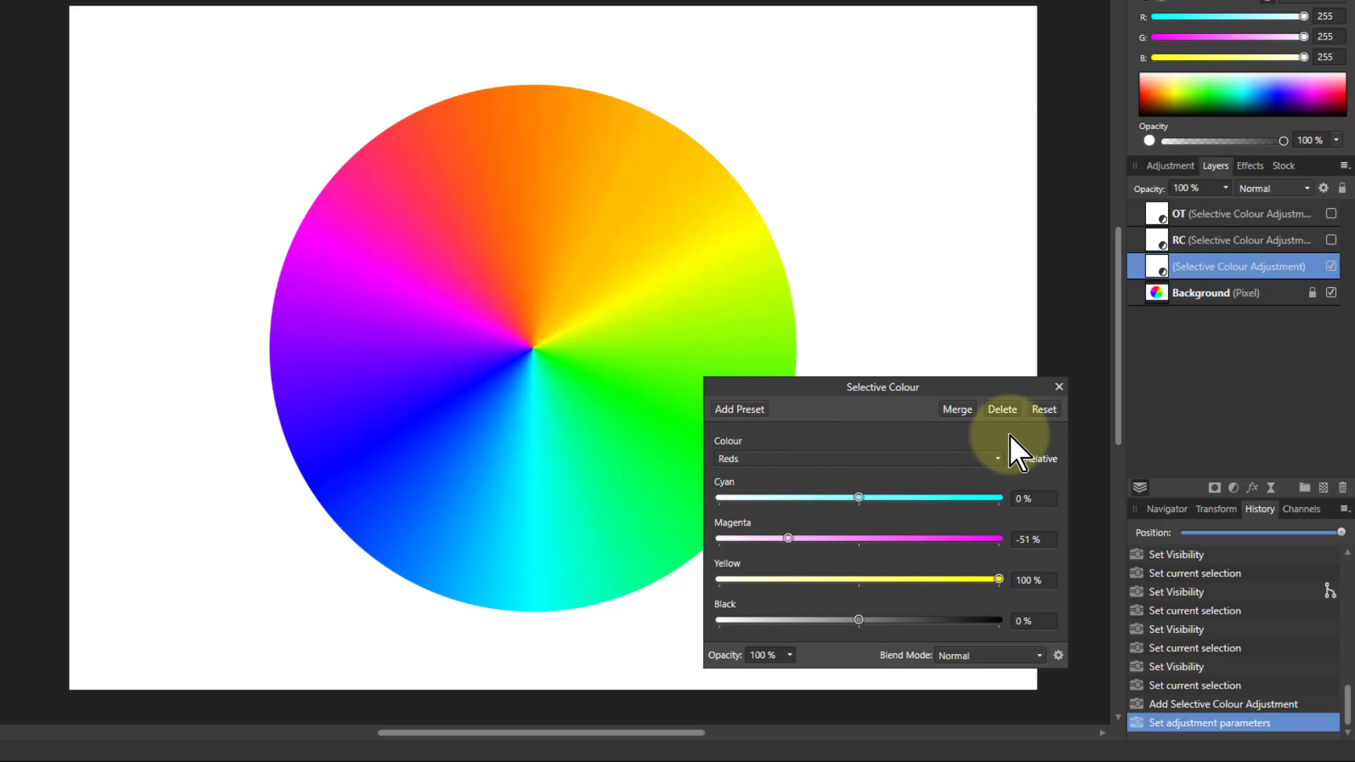
# Step: Hide the new Selective Colour adjustment, preview OT, and close the settings
pyautogui.click(1331, 266)
pyautogui.click(1331, 213)
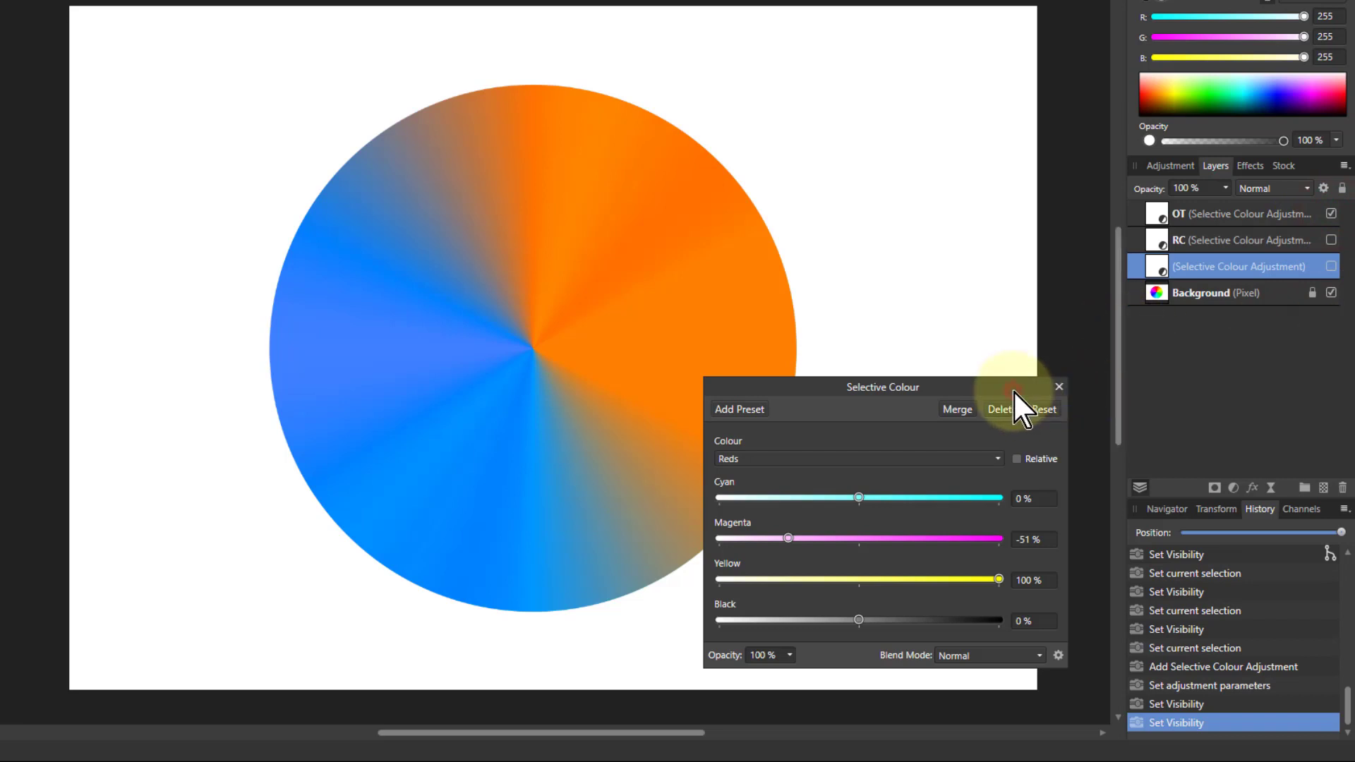
pyautogui.moveTo(1013, 390); pyautogui.dragTo(1128, 384)
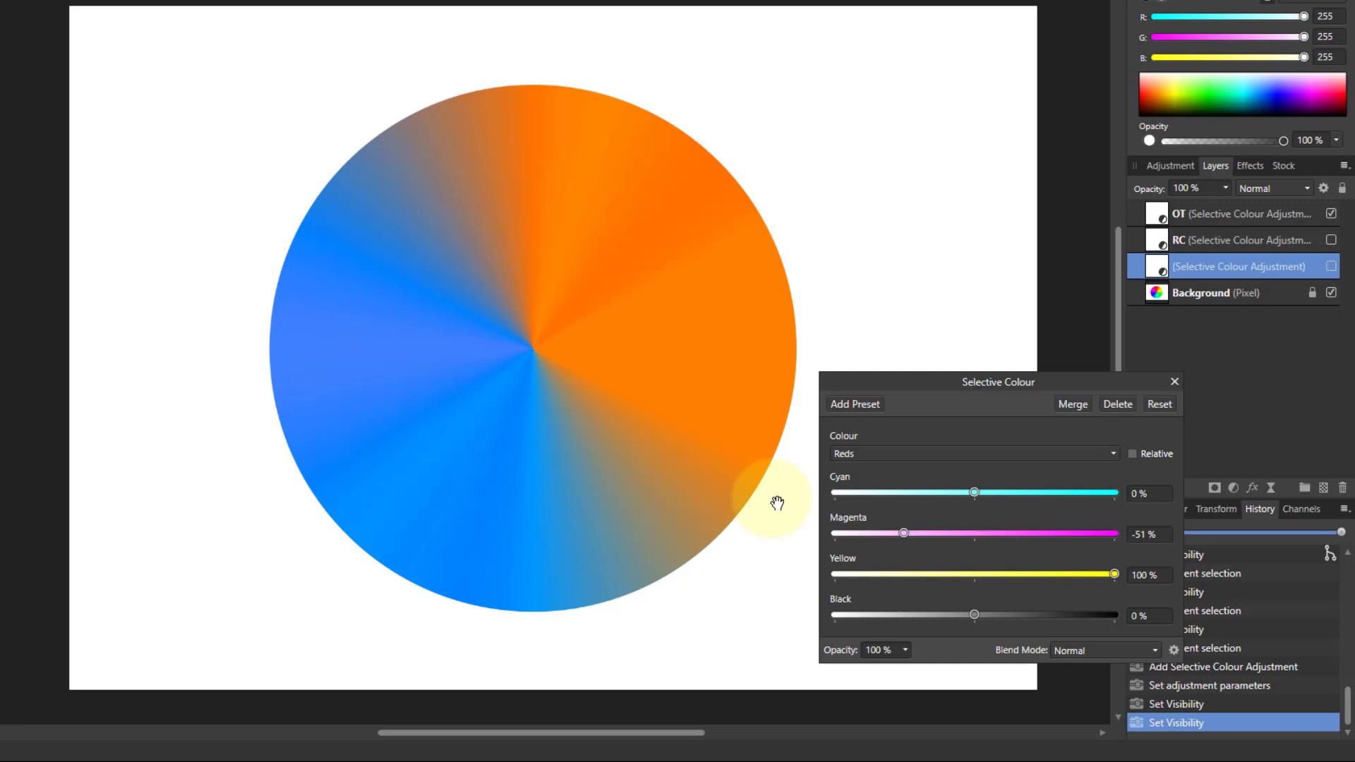
pyautogui.click(1175, 381)
# Step: Delete the new Selective Colour layer and OT, then switch RC back on
pyautogui.click(1162, 267)
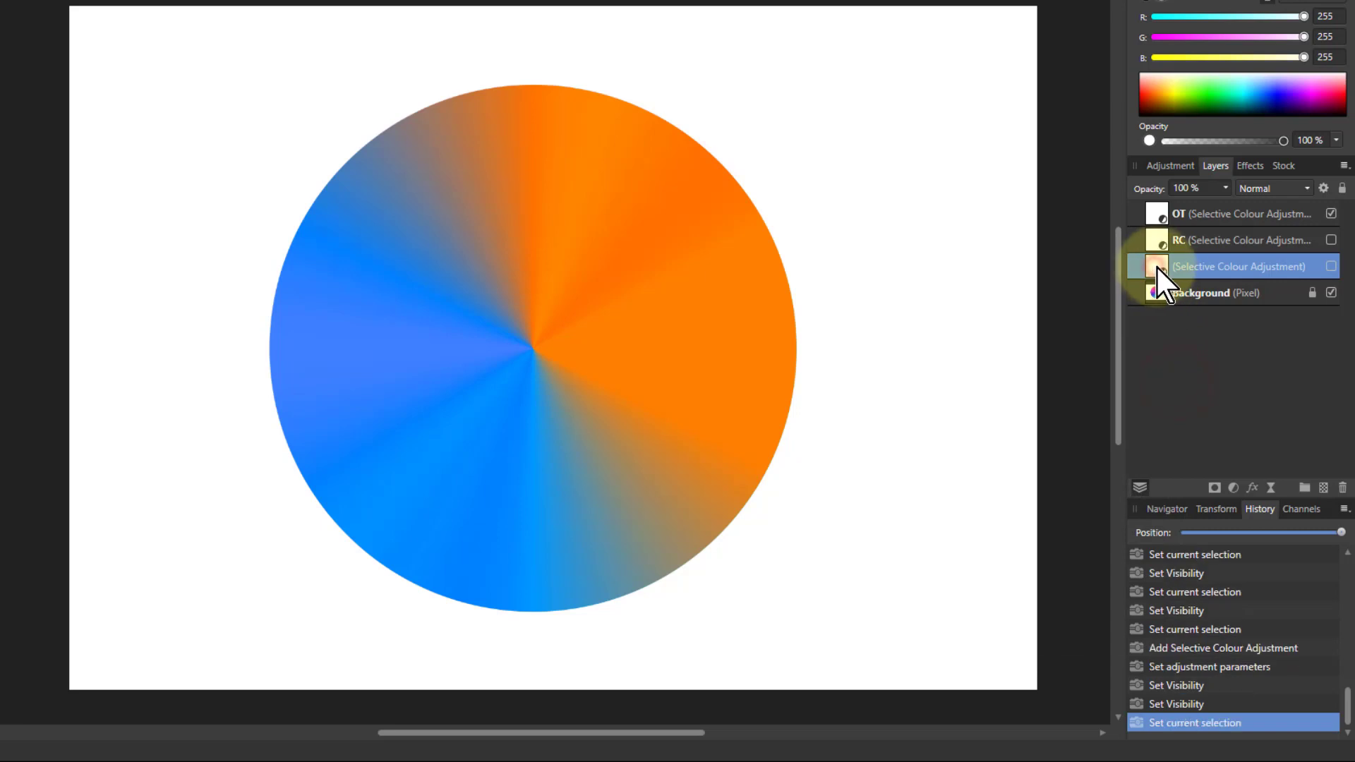
pyautogui.press('Delete')
pyautogui.click(1156, 212)
pyautogui.press('Delete')
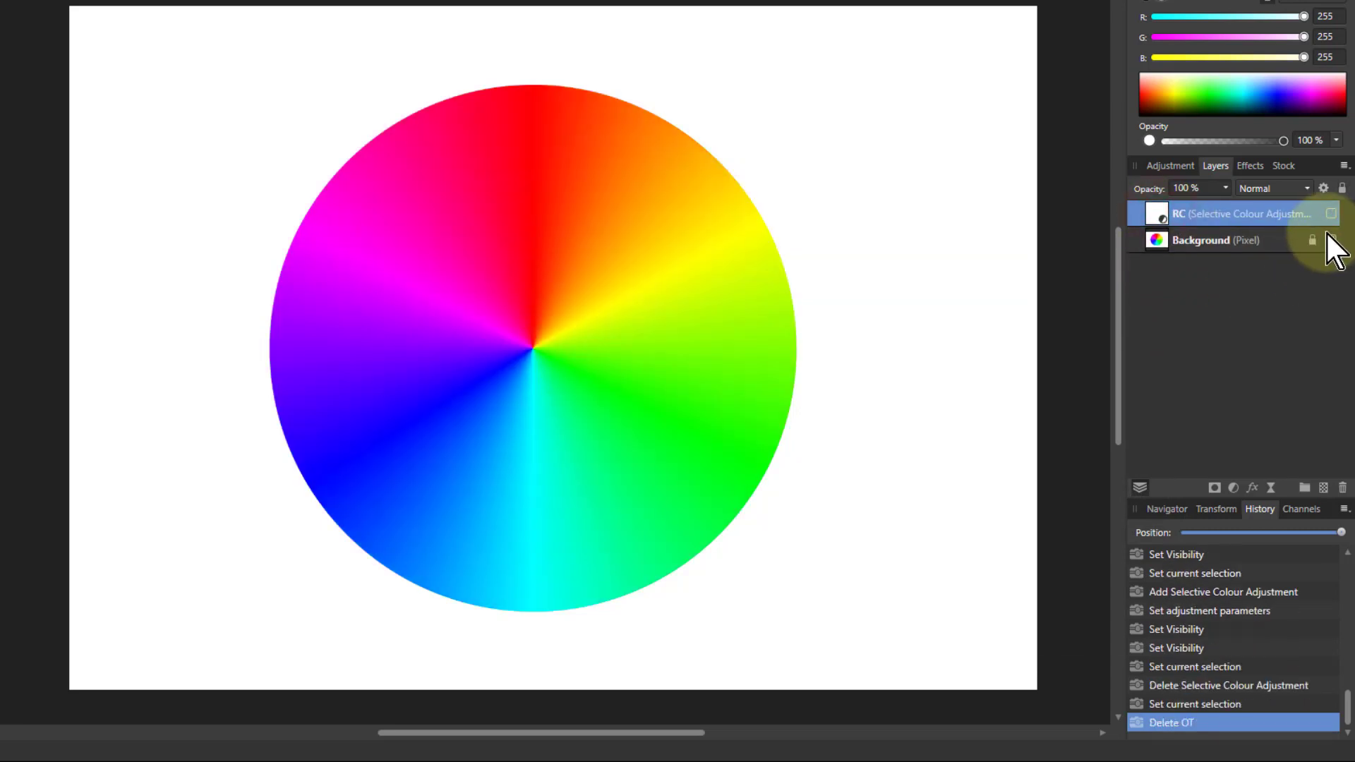
pyautogui.click(1332, 214)
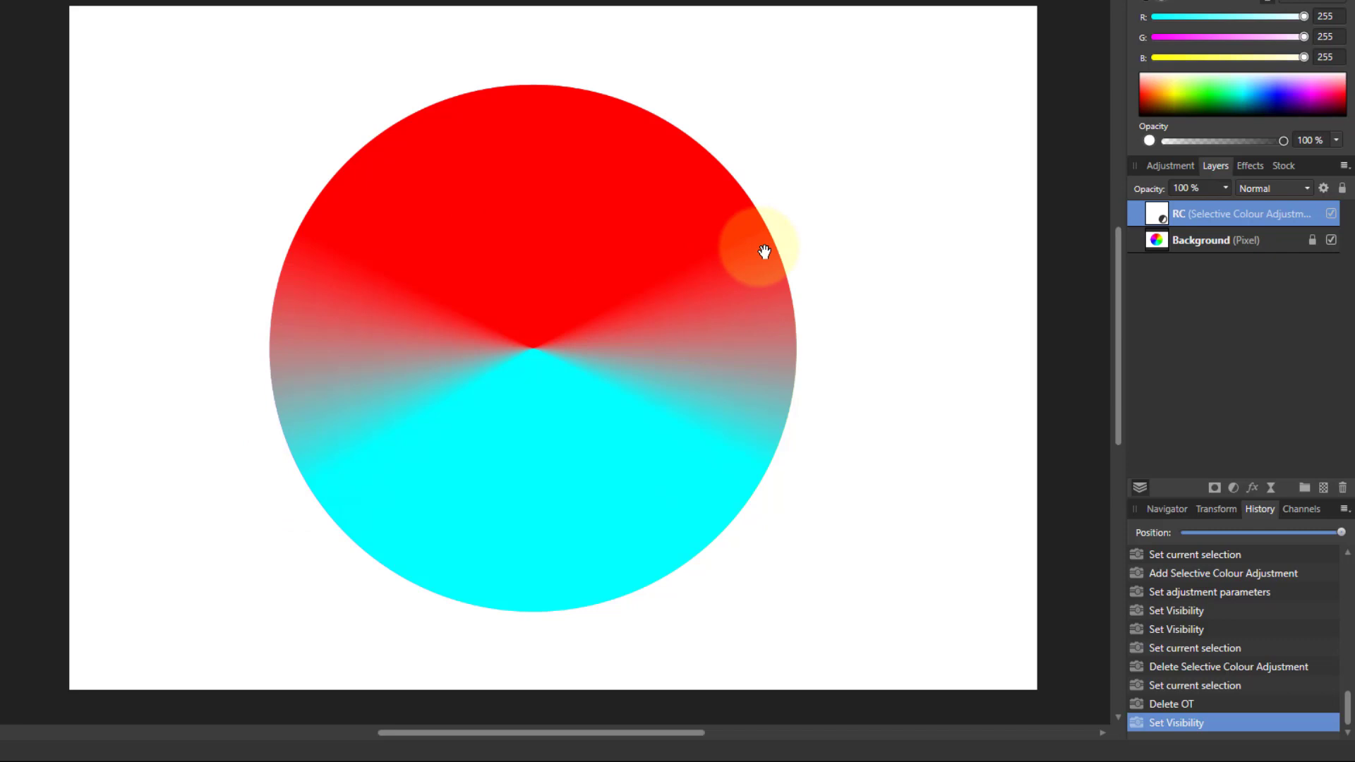
# Step: Add an HSL Shift adjustment above RC and trial a hue shift
pyautogui.click(1233, 489)
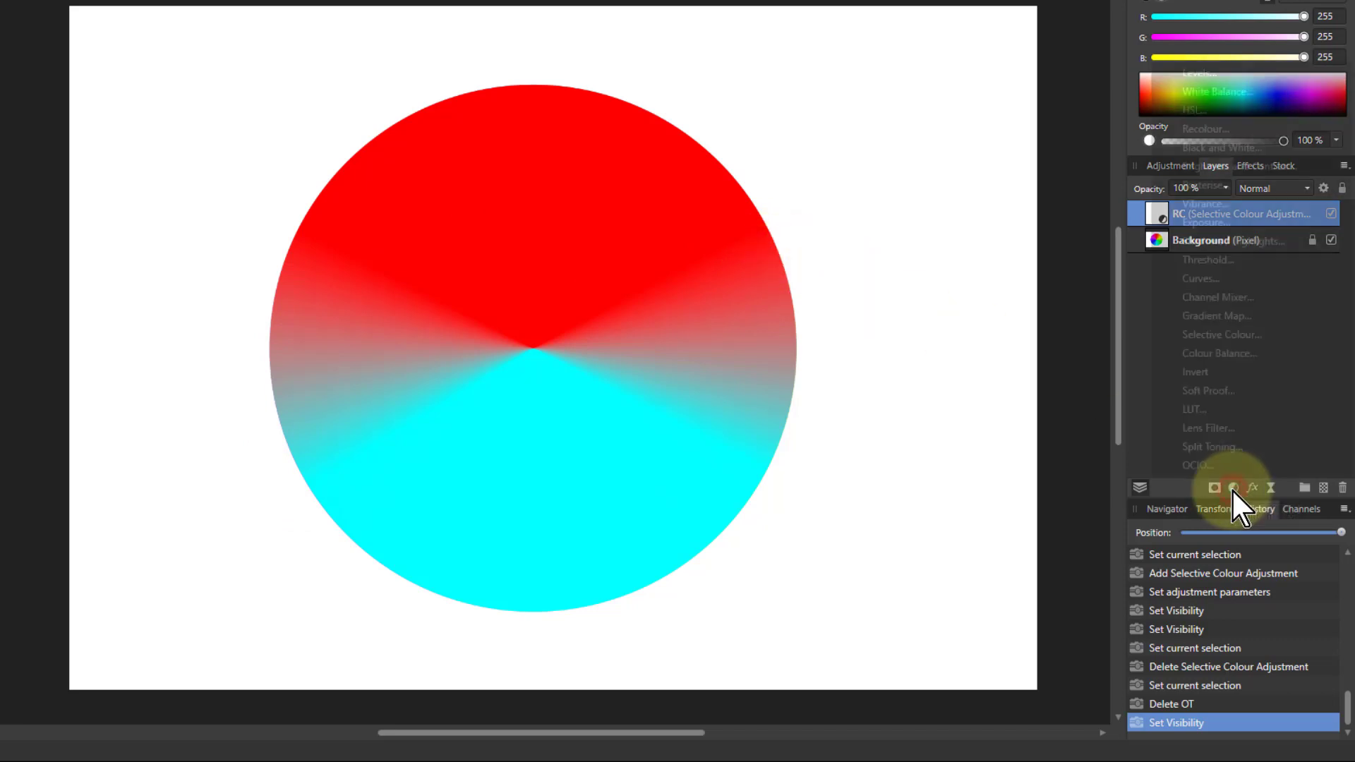
pyautogui.click(1196, 113)
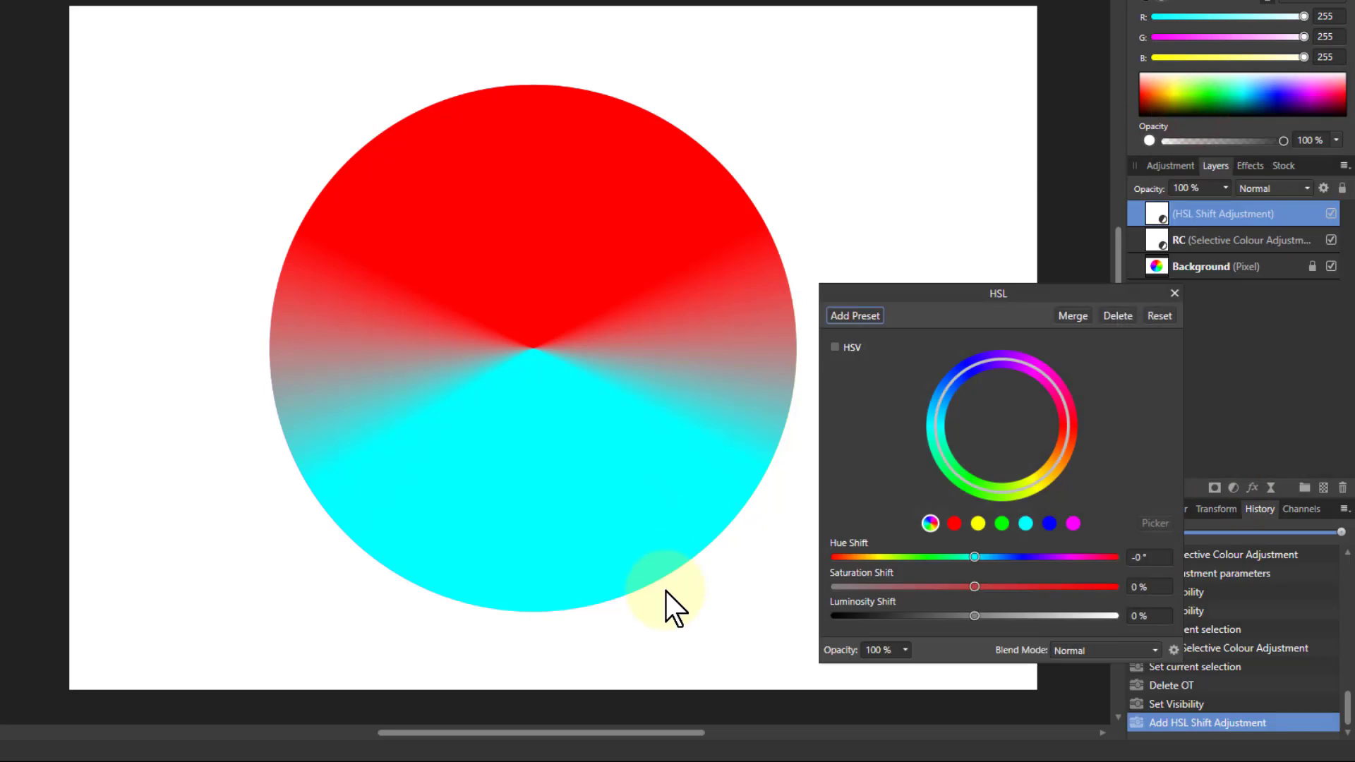
pyautogui.click(974, 556)
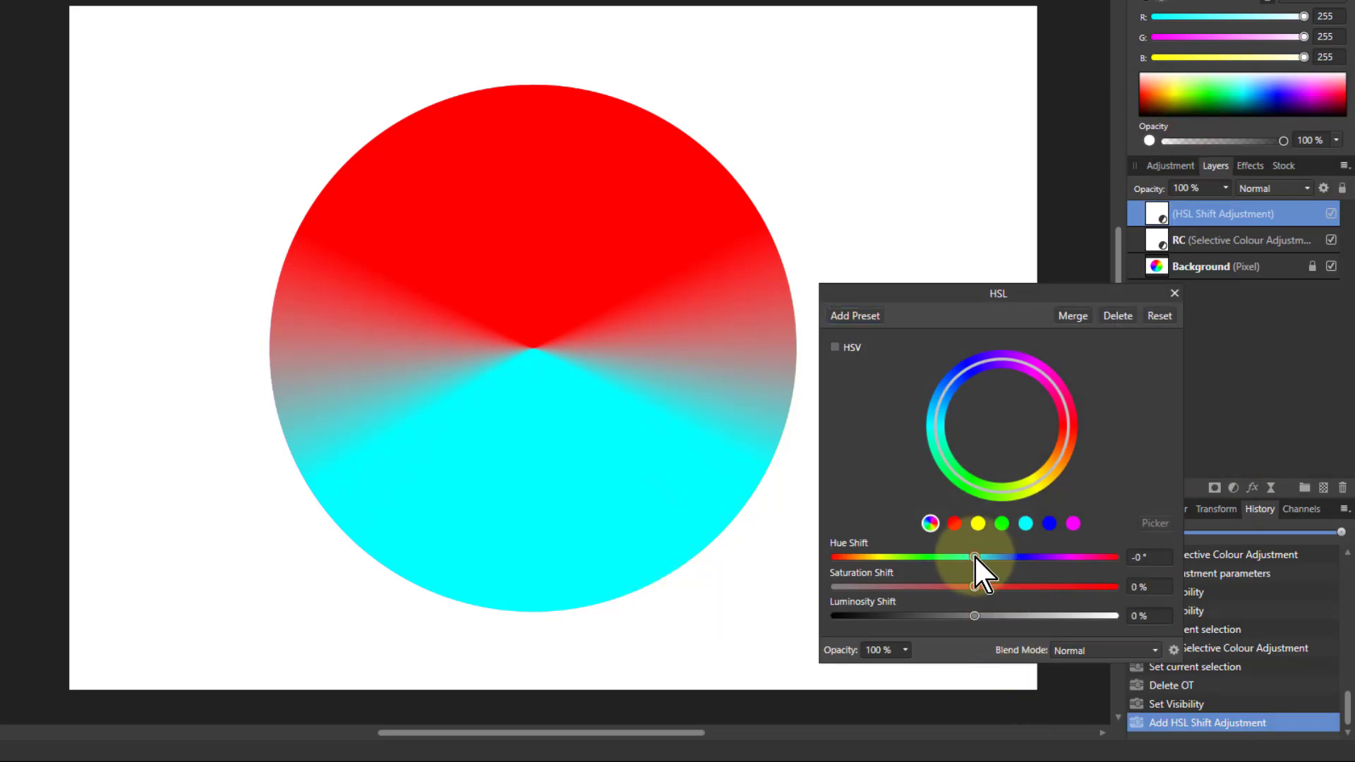
pyautogui.moveTo(974, 556)
pyautogui.mouseDown()
pyautogui.moveTo(1010, 554)
pyautogui.moveTo(947, 557)
pyautogui.moveTo(984, 558)
pyautogui.moveTo(985, 569)
pyautogui.moveTo(951, 569)
pyautogui.moveTo(963, 578)
pyautogui.mouseUp()
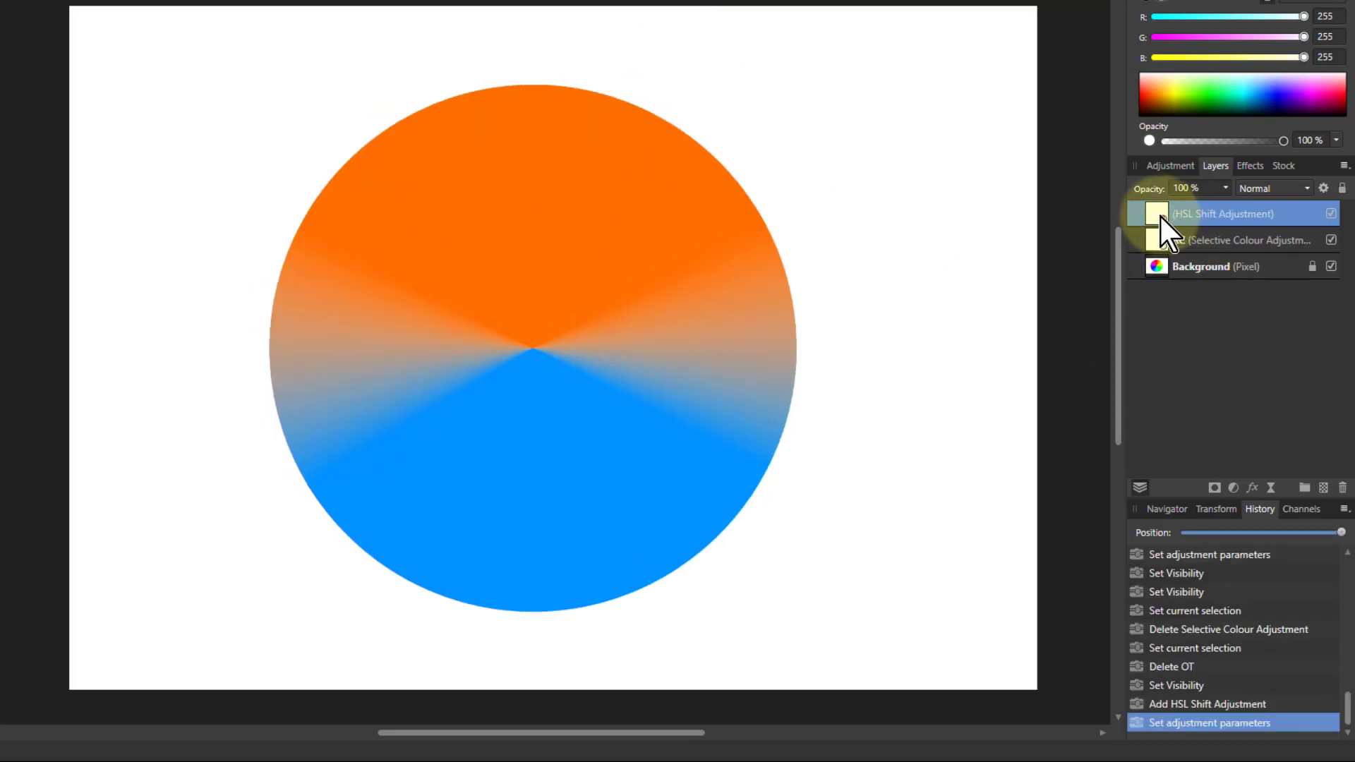
# Step: Set the HSL Shift's hue to −30°, then hide the layer
pyautogui.doubleClick(1159, 216)
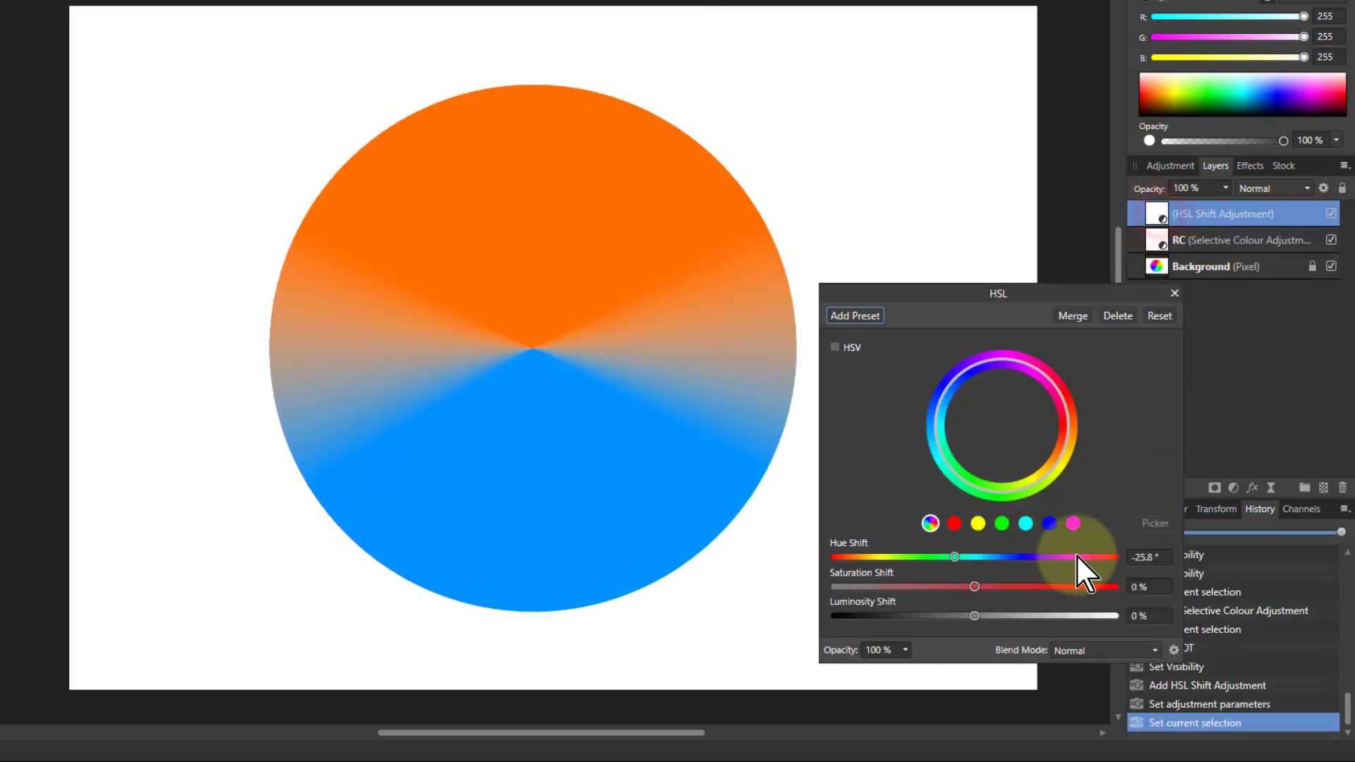
pyautogui.click(1163, 560)
pyautogui.write('-26')
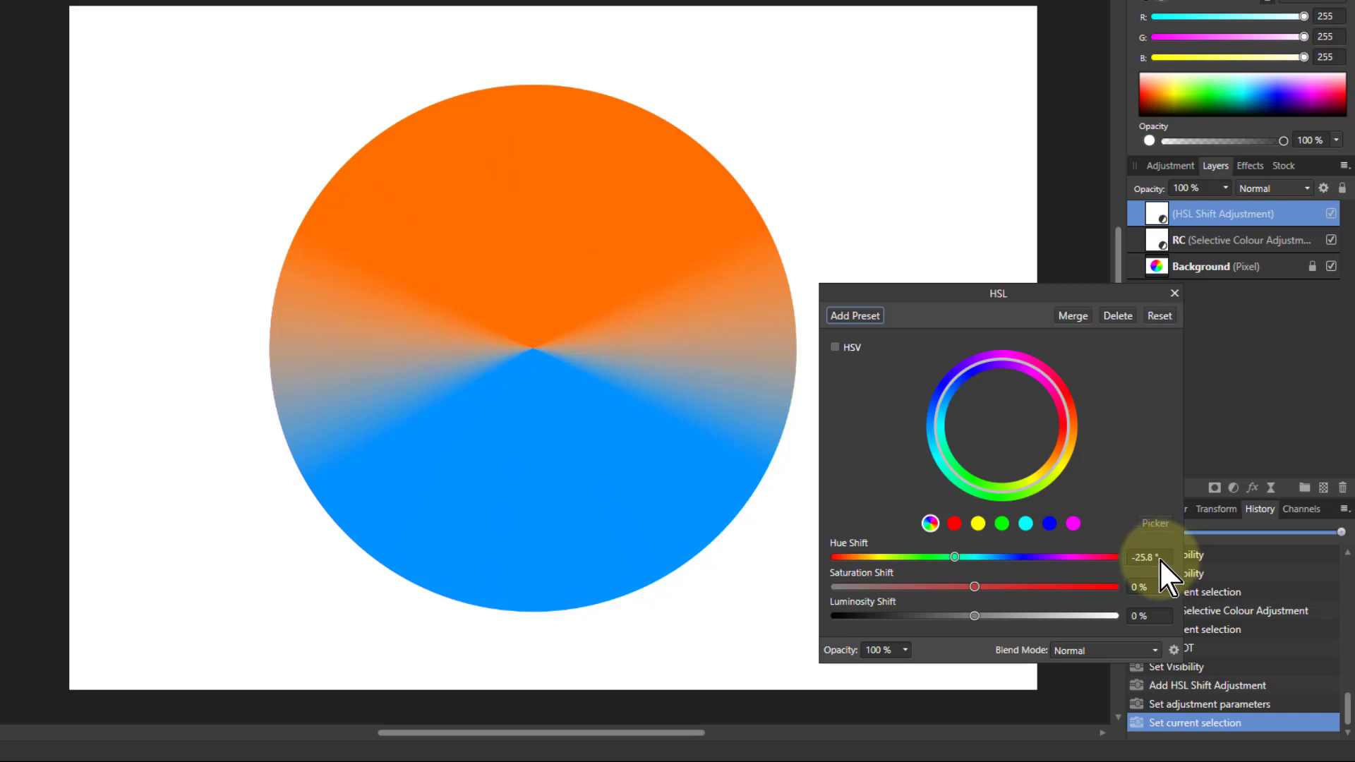
pyautogui.press('Return')
pyautogui.scroll(-1, 1158, 557)
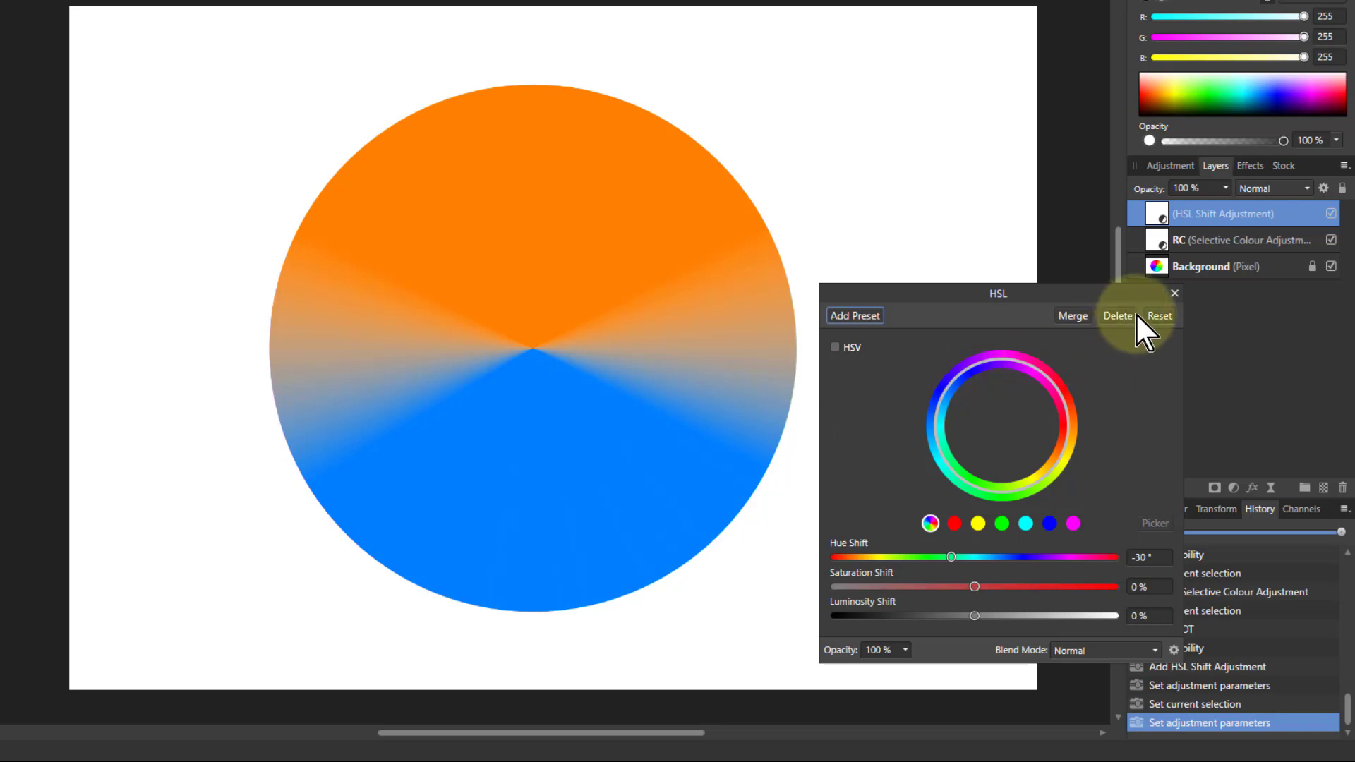
pyautogui.click(1174, 293)
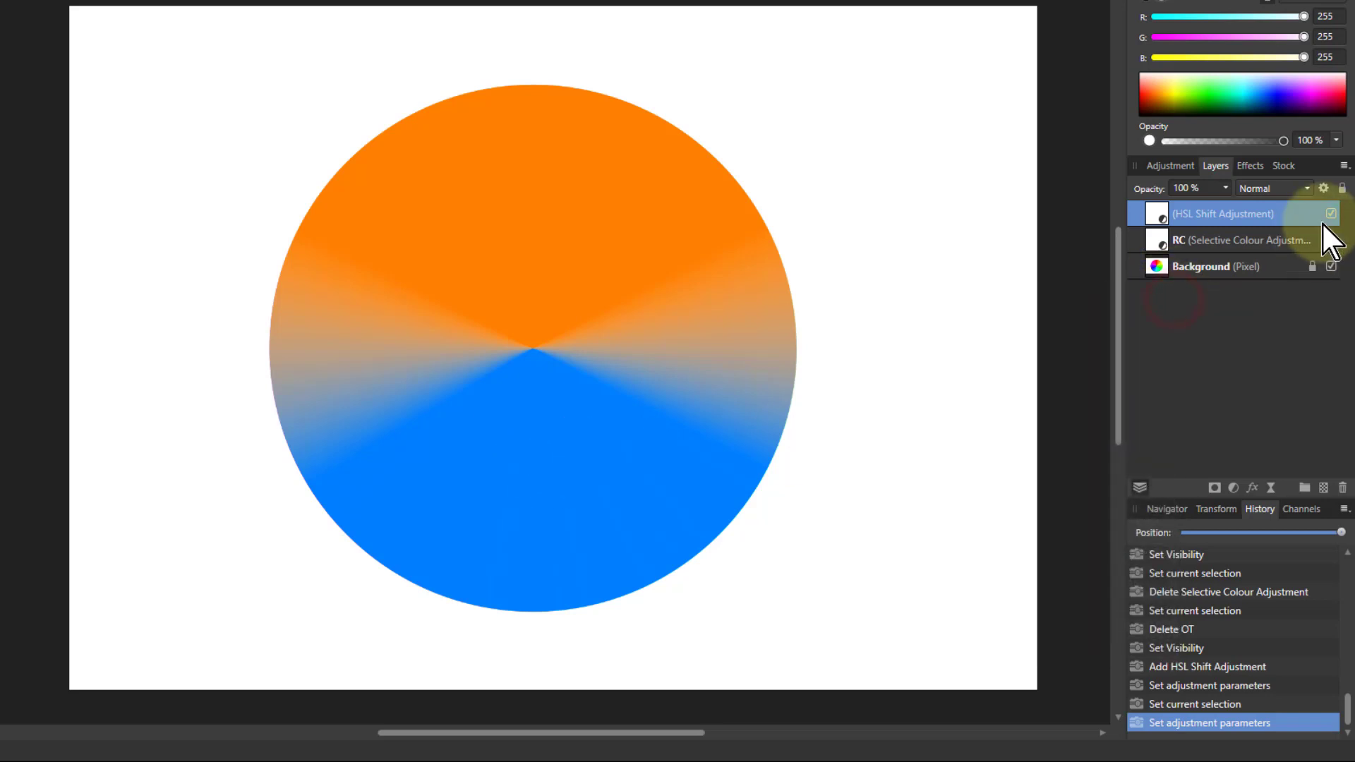
pyautogui.click(1331, 213)
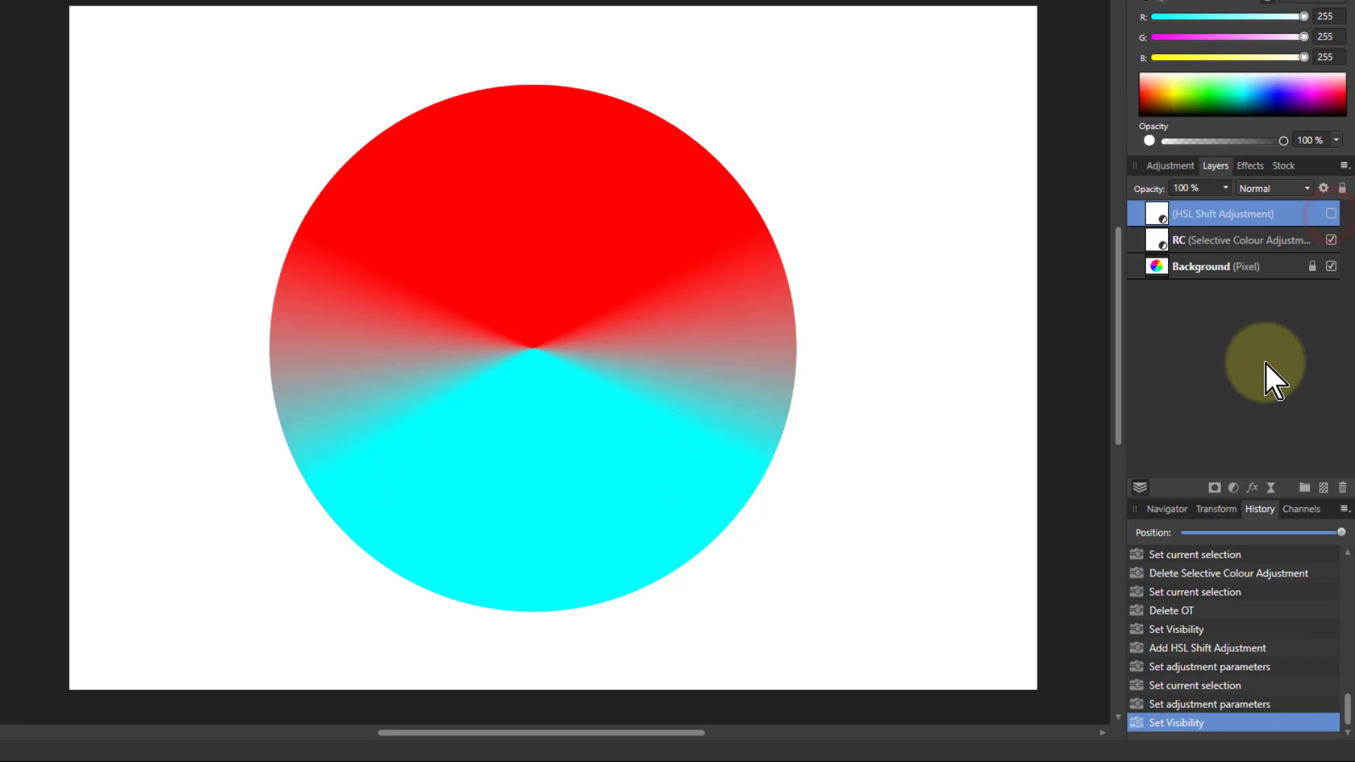
# Step: Add a second HSL Shift above Background with a 30° hue shift
pyautogui.click(1162, 264)
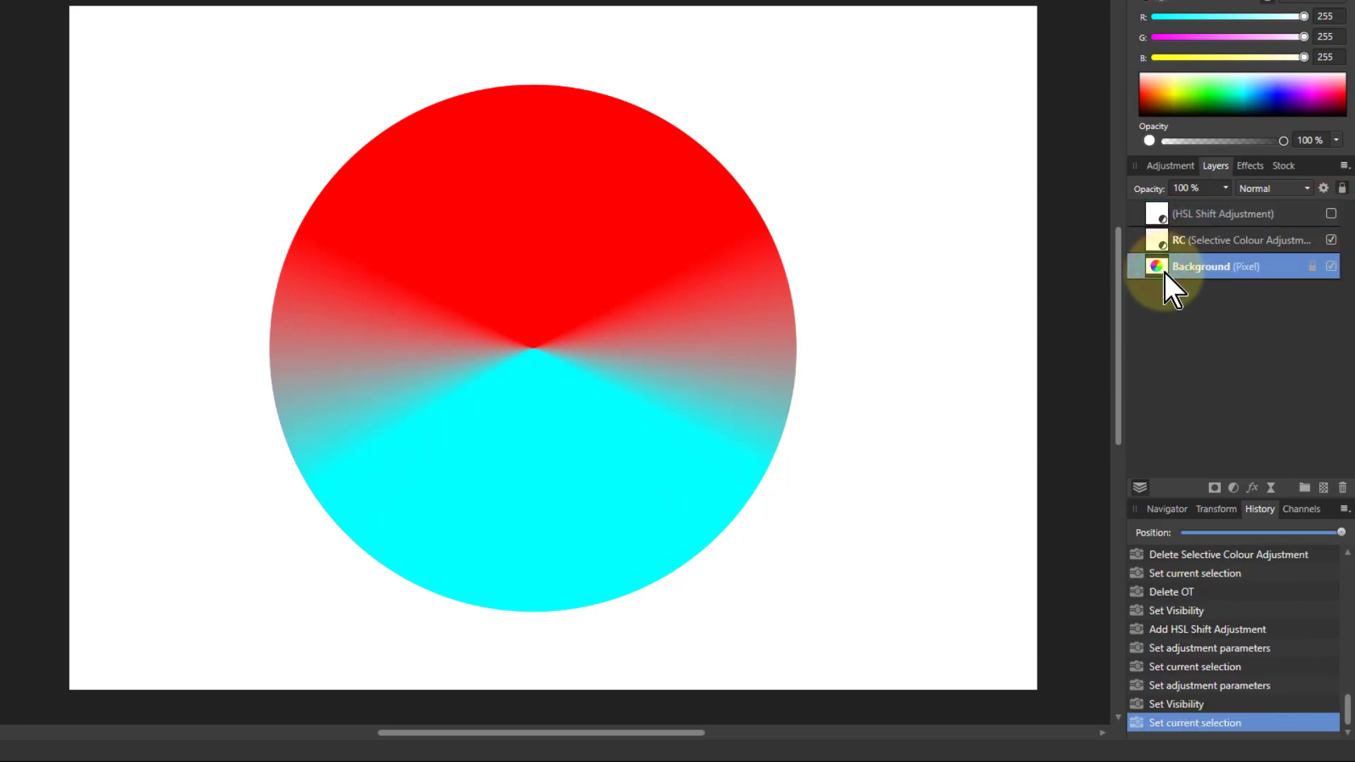
pyautogui.click(1232, 488)
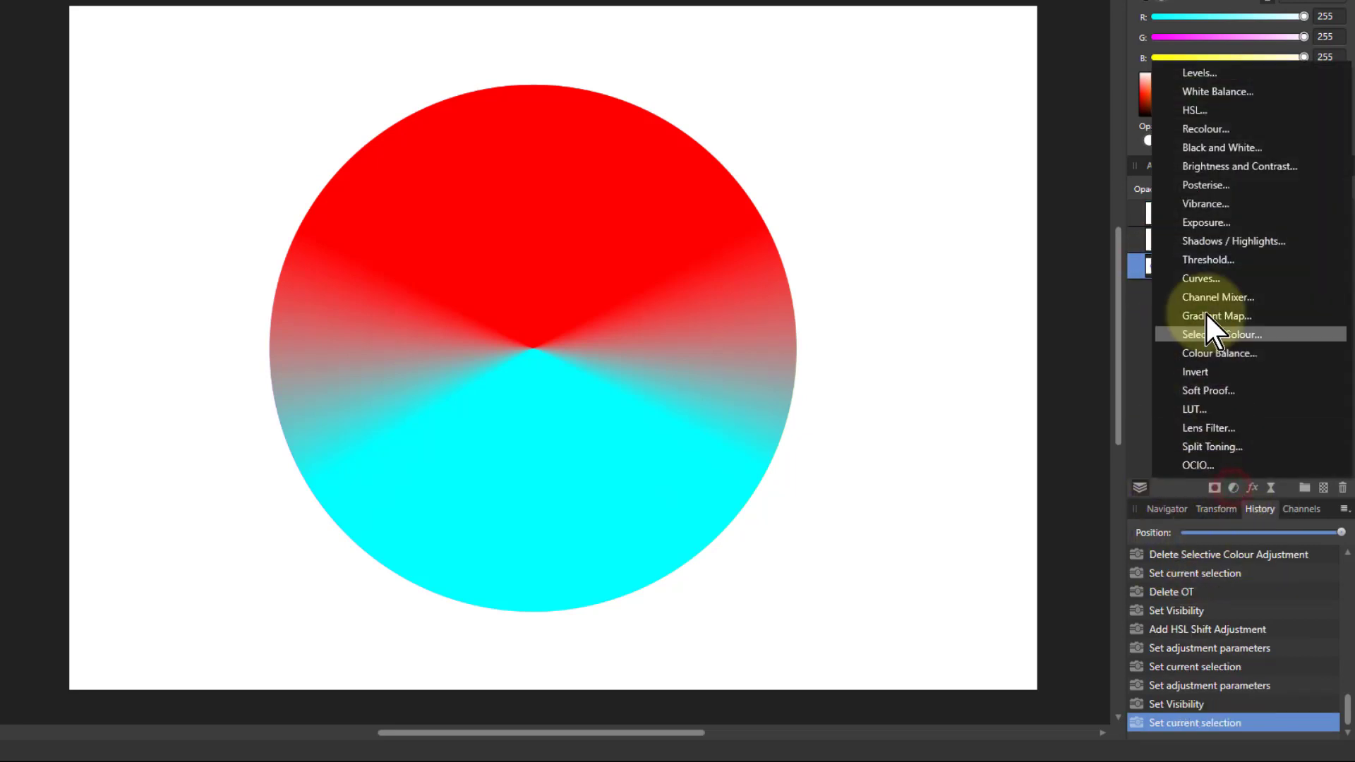
pyautogui.click(1200, 110)
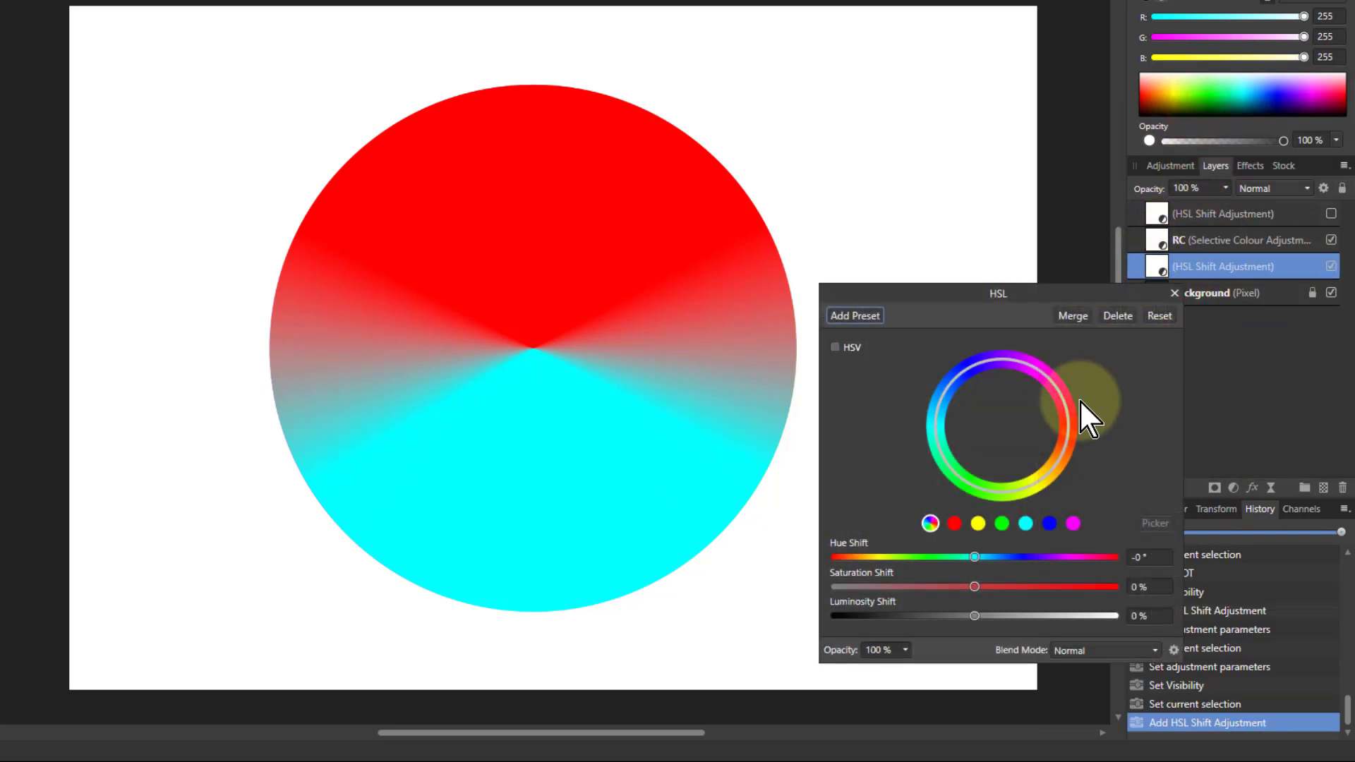
pyautogui.moveTo(975, 556)
pyautogui.mouseDown()
pyautogui.moveTo(951, 557)
pyautogui.moveTo(998, 558)
pyautogui.mouseUp()
pyautogui.scroll(2, 1153, 555)
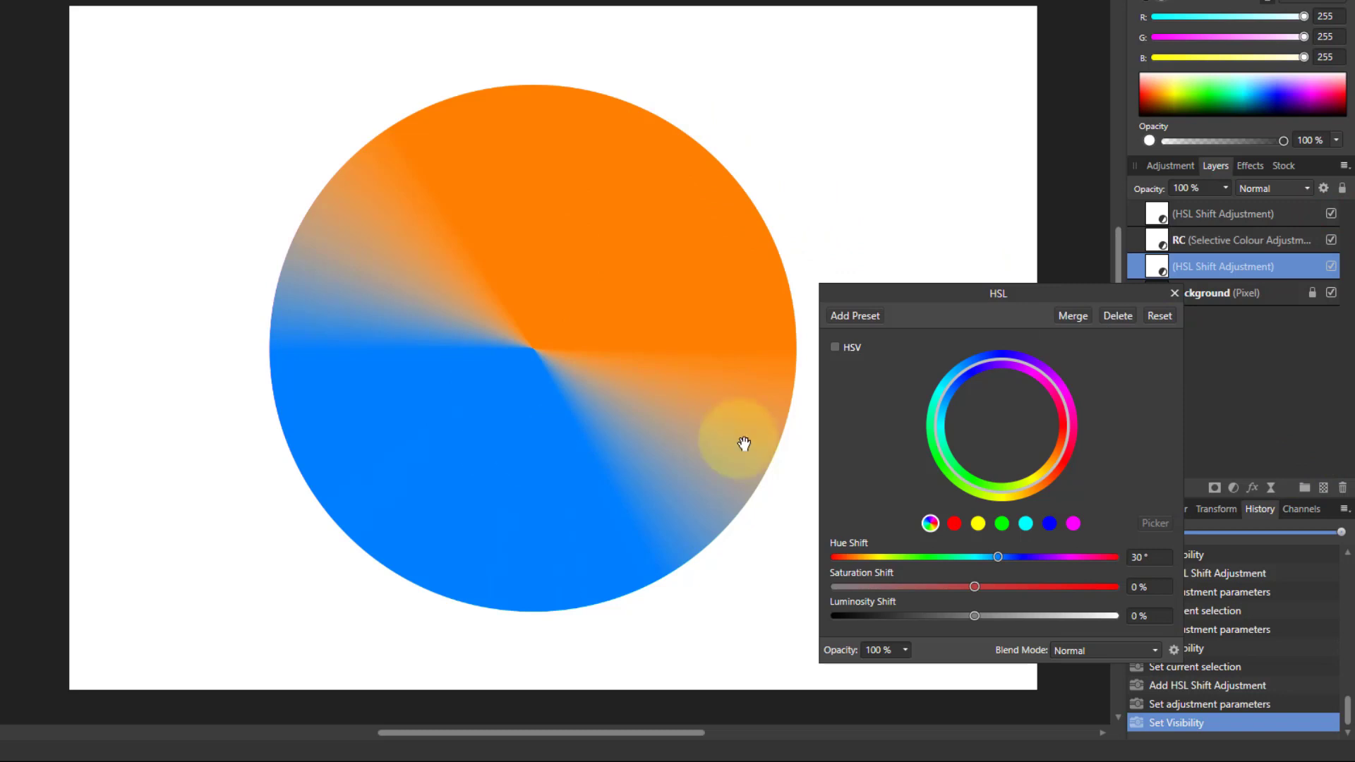
pyautogui.click(1173, 294)
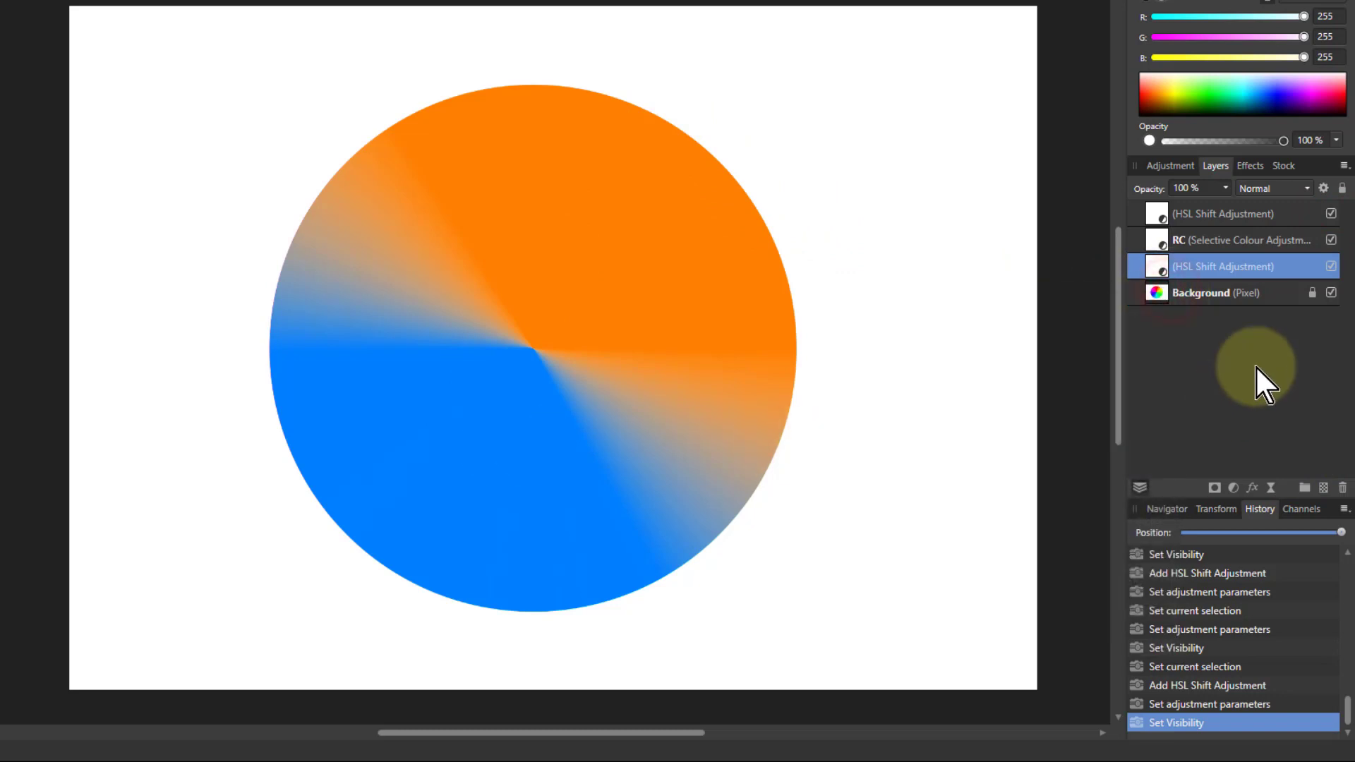
# Step: Group the three adjustment layers with Ctrl+G and paste the group onto the landscape photo
pyautogui.keyDown('shift'); pyautogui.click(1203, 200); pyautogui.keyUp('shift')
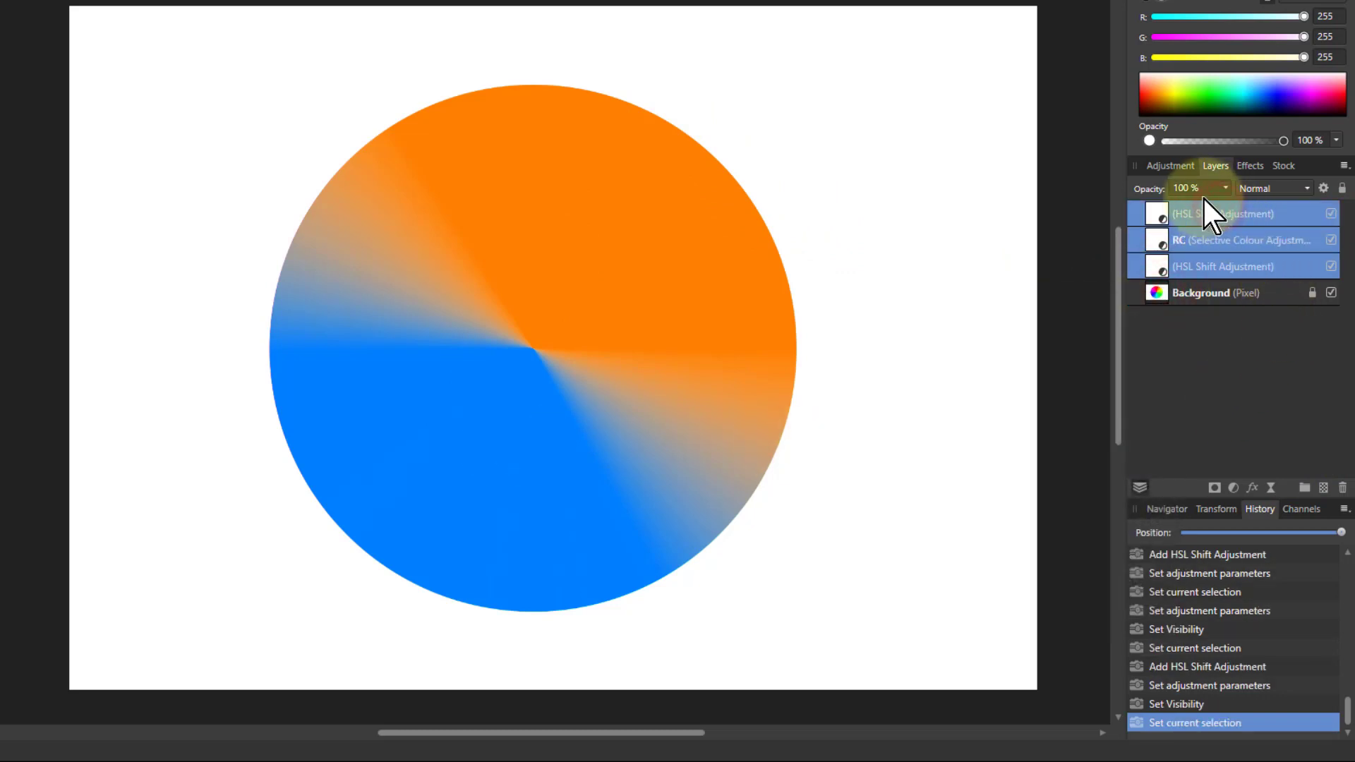
pyautogui.hotkey('ctrl', 'g')
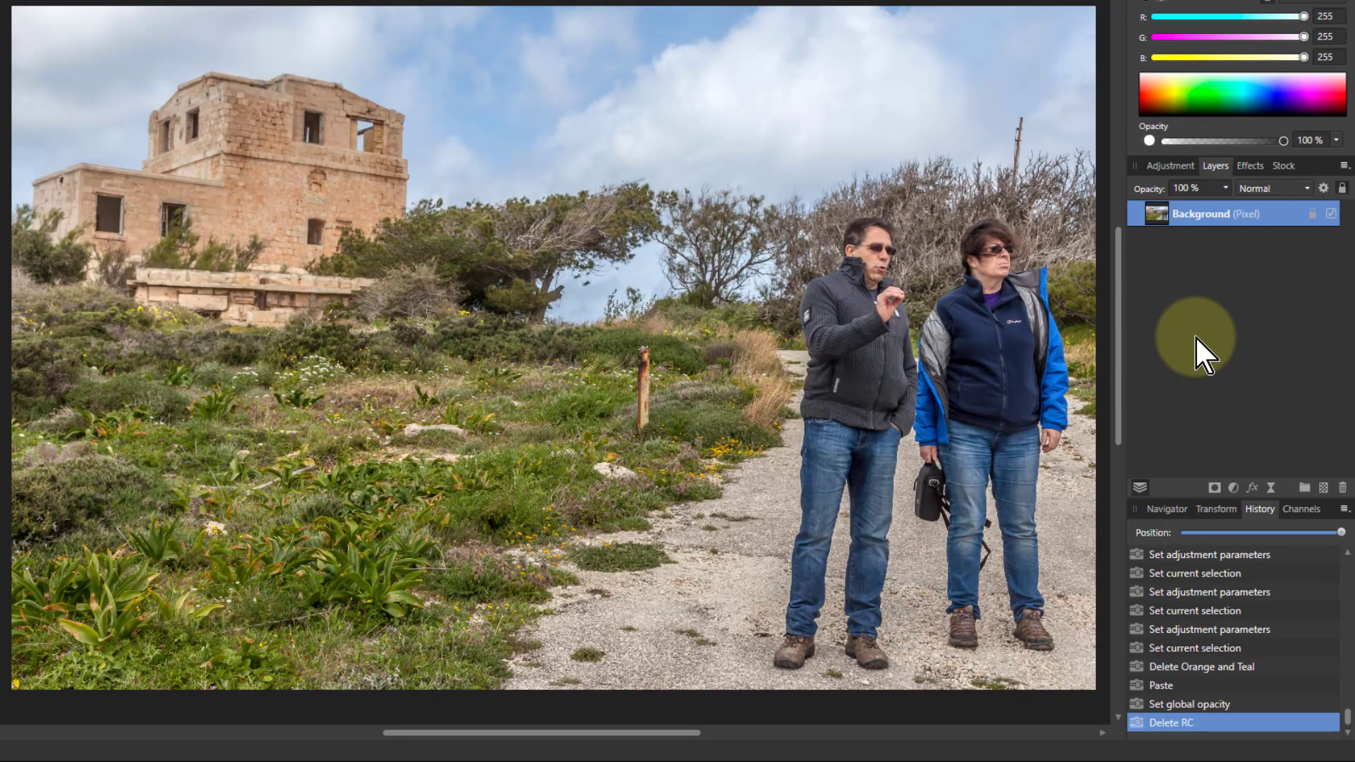
pyautogui.hotkey('ctrl', 'v')
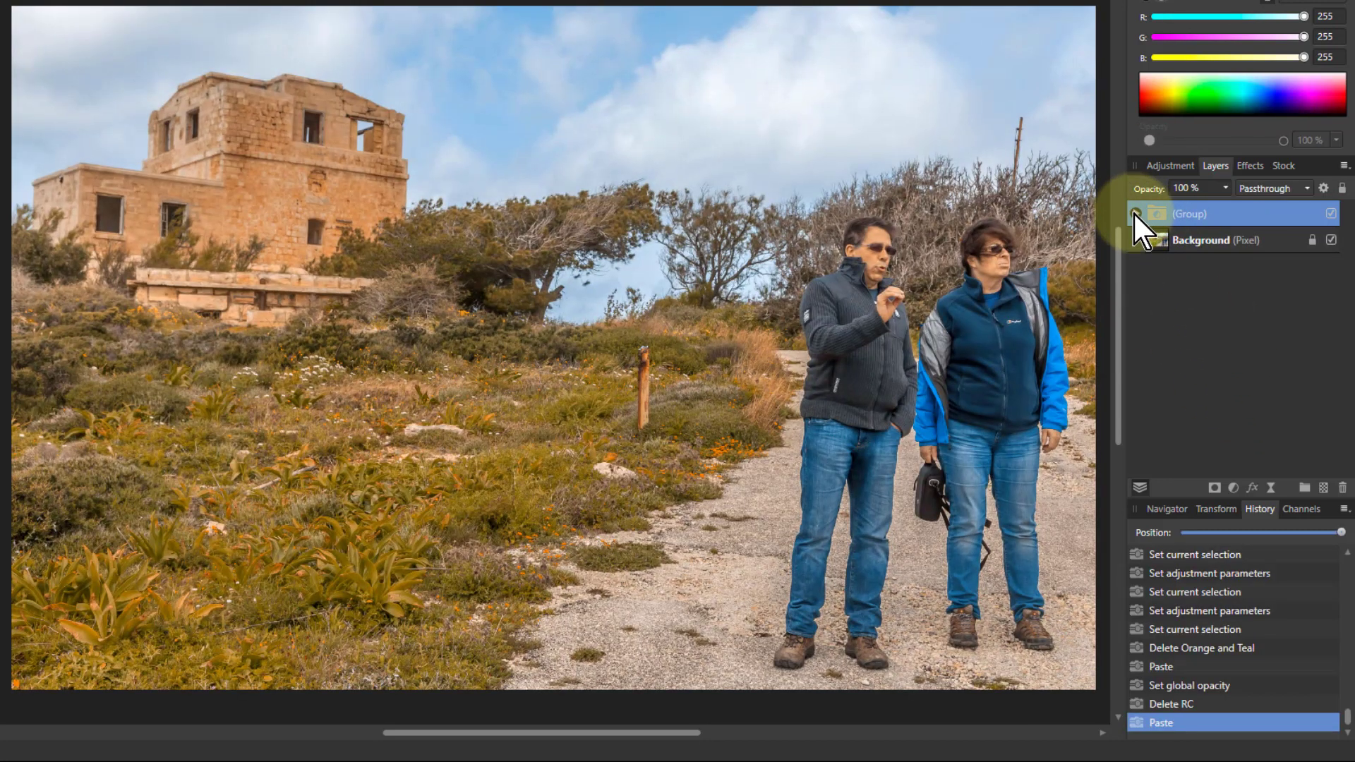
# Step: Expand the group and set the top HSL Shift's hue to −150°
pyautogui.click(1135, 213)
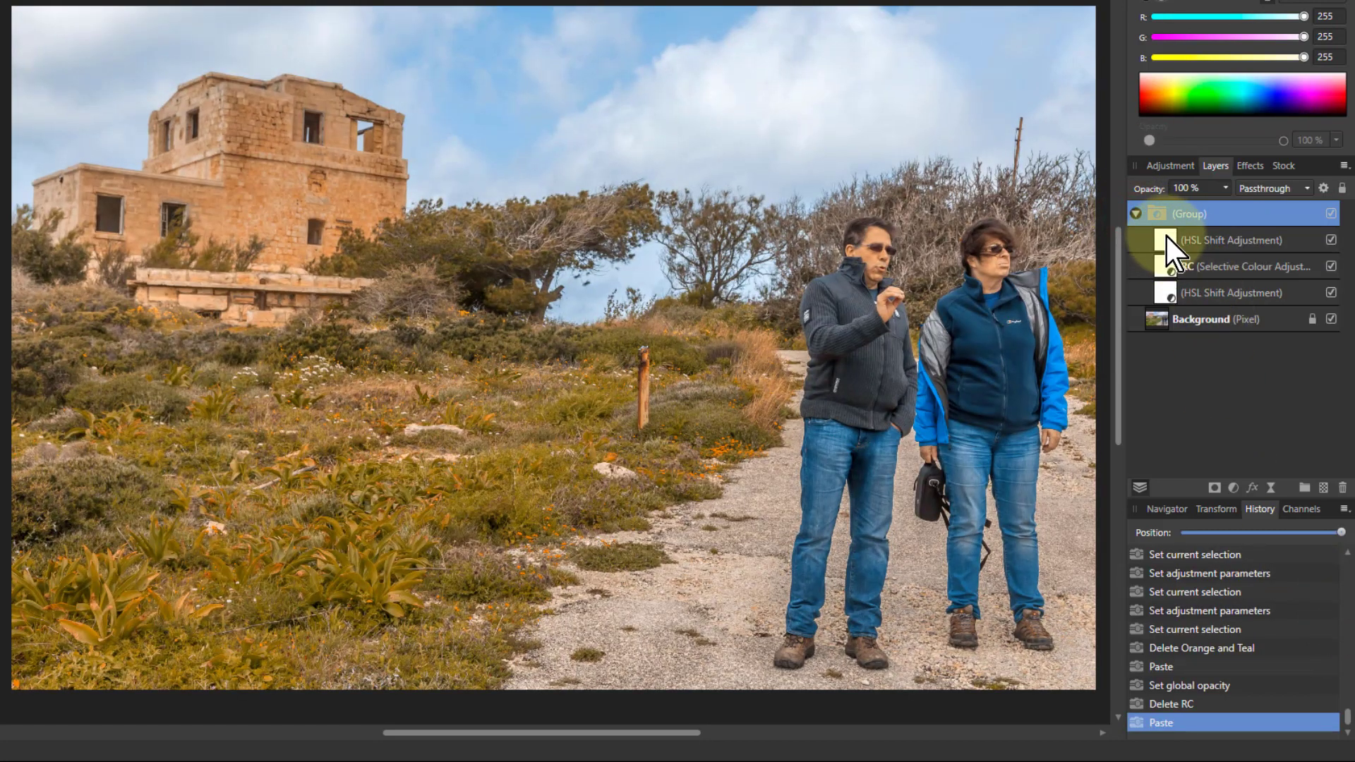
pyautogui.doubleClick(1166, 240)
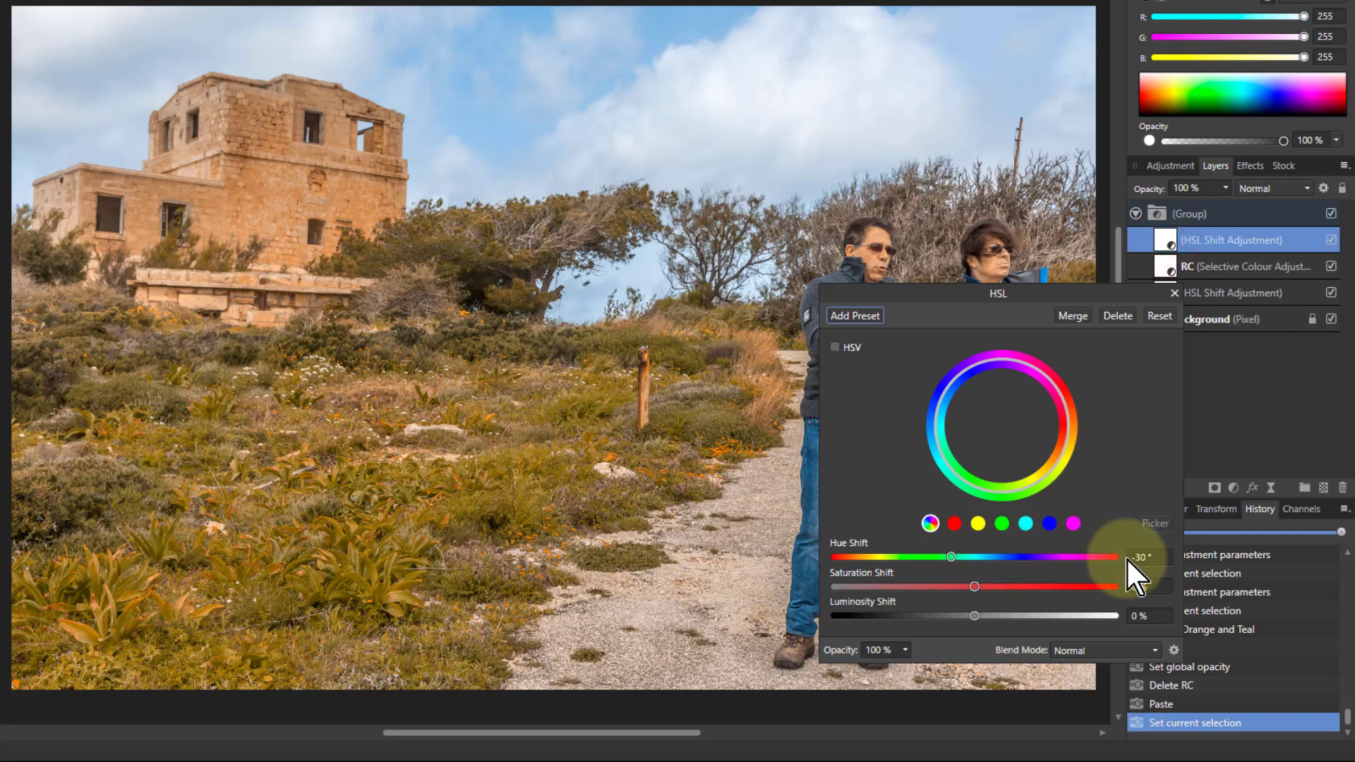
pyautogui.click(1138, 561)
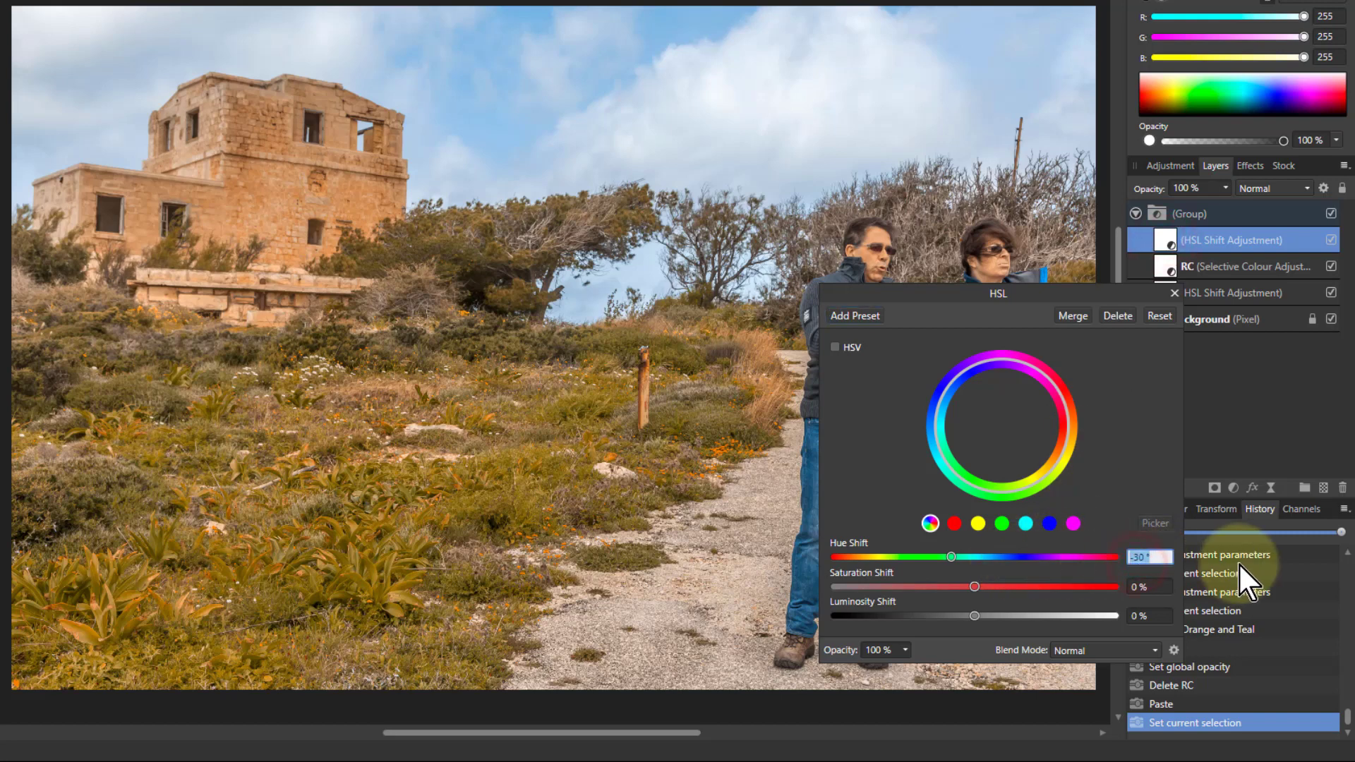
pyautogui.write('-150')
pyautogui.press('Return')
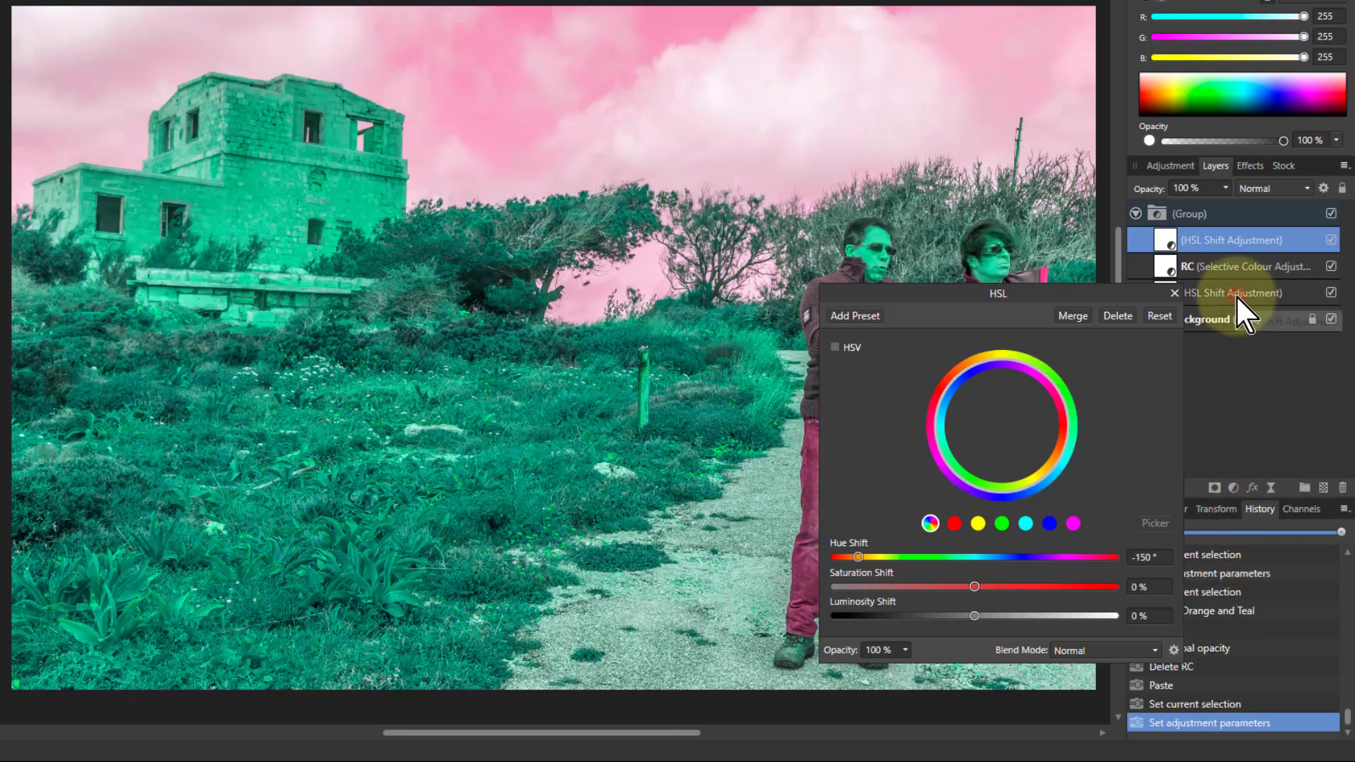
# Step: Set the lower HSL Shift's hue to 150° and reduce the group's opacity to 47%
pyautogui.click(1235, 295)
pyautogui.moveTo(1128, 295); pyautogui.dragTo(1044, 303)
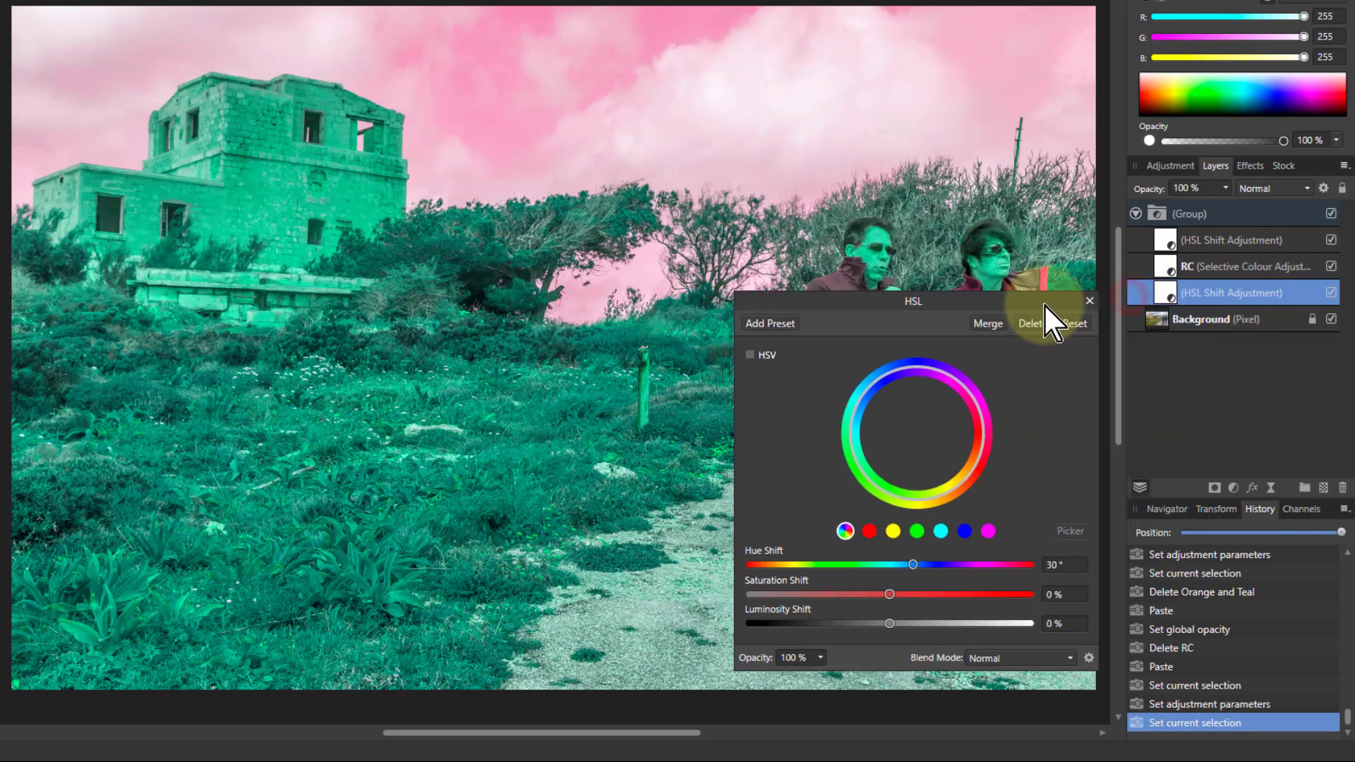
pyautogui.doubleClick(1165, 295)
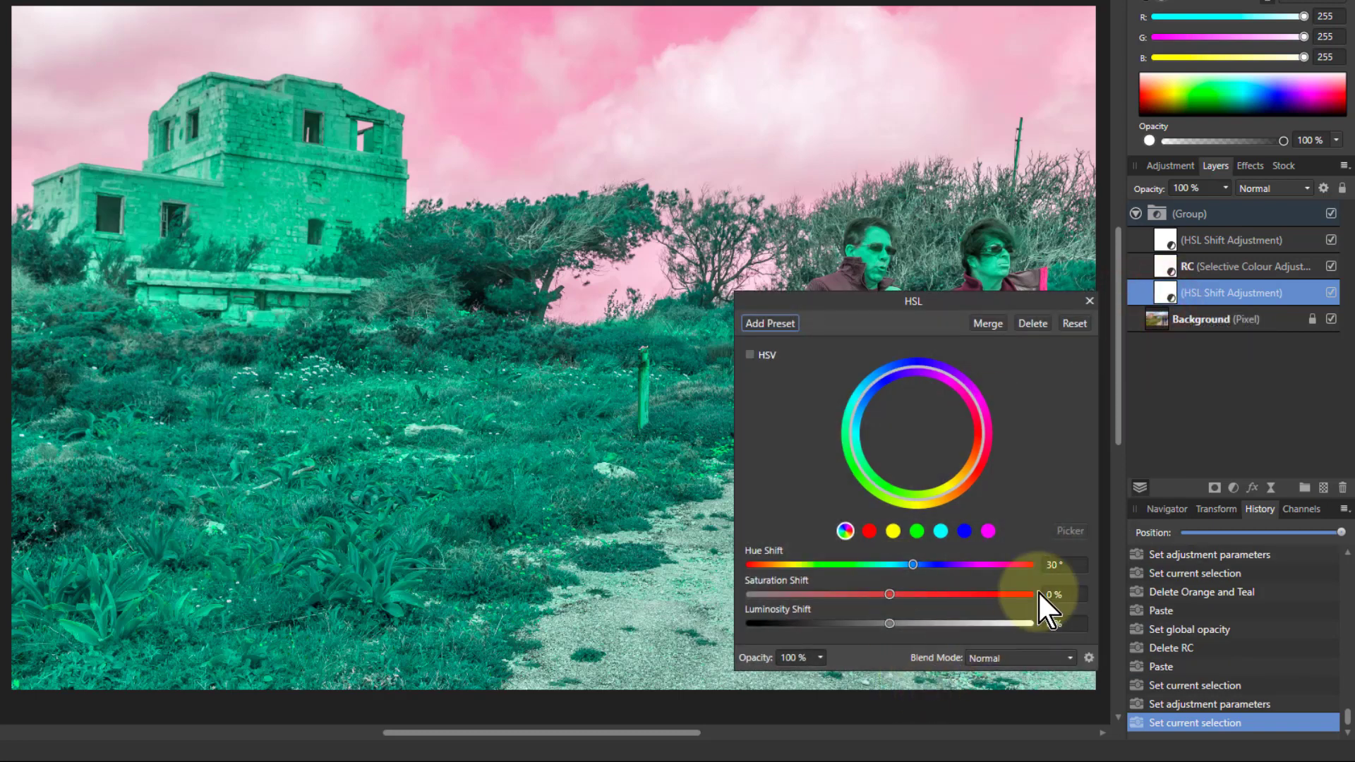
pyautogui.click(1070, 563)
pyautogui.write('150')
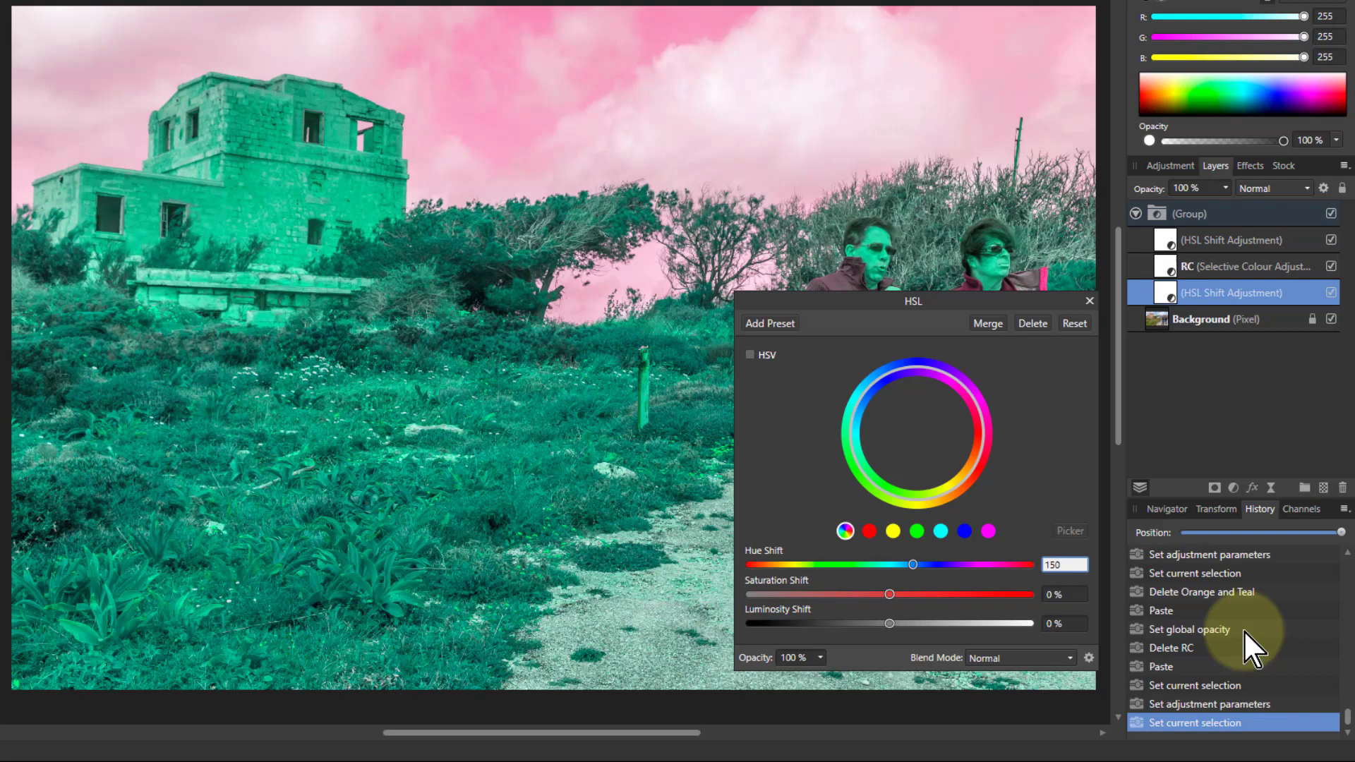
pyautogui.press('Return')
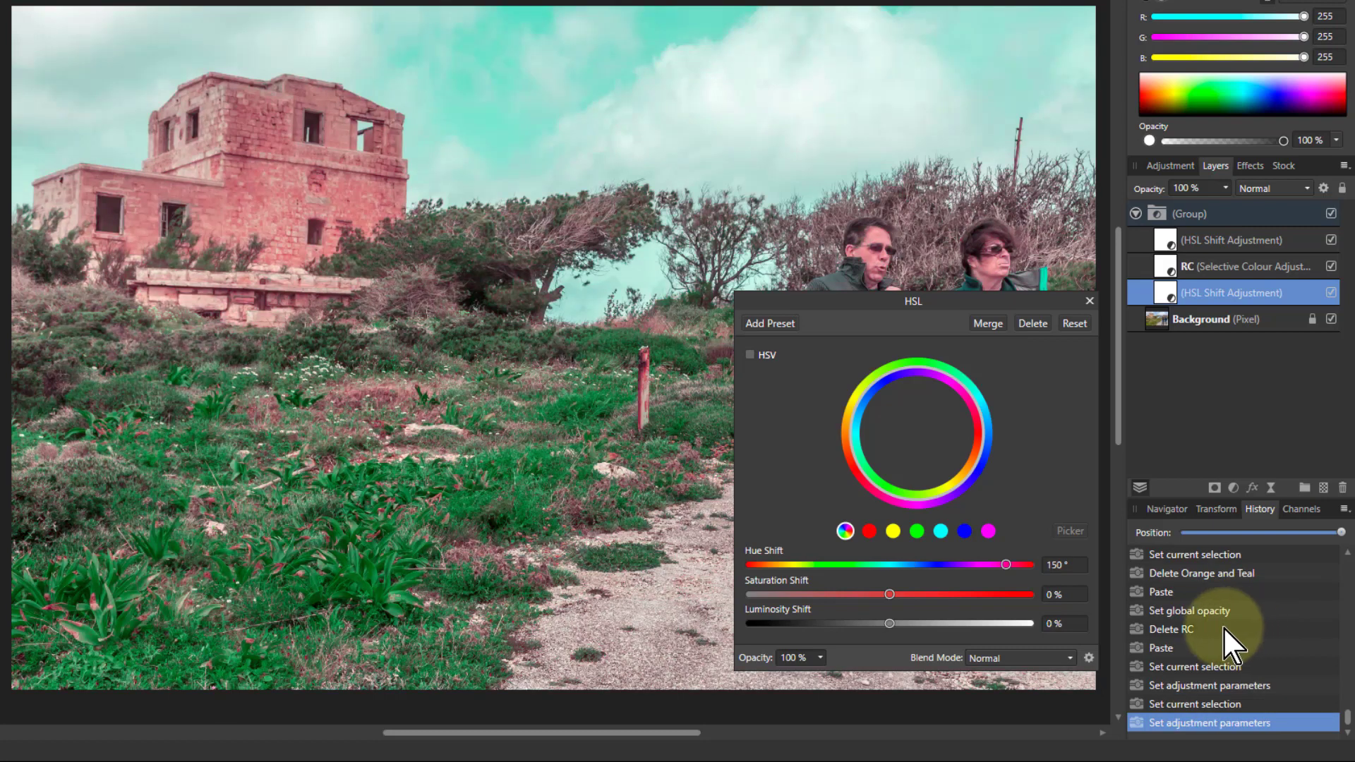
pyautogui.click(1089, 301)
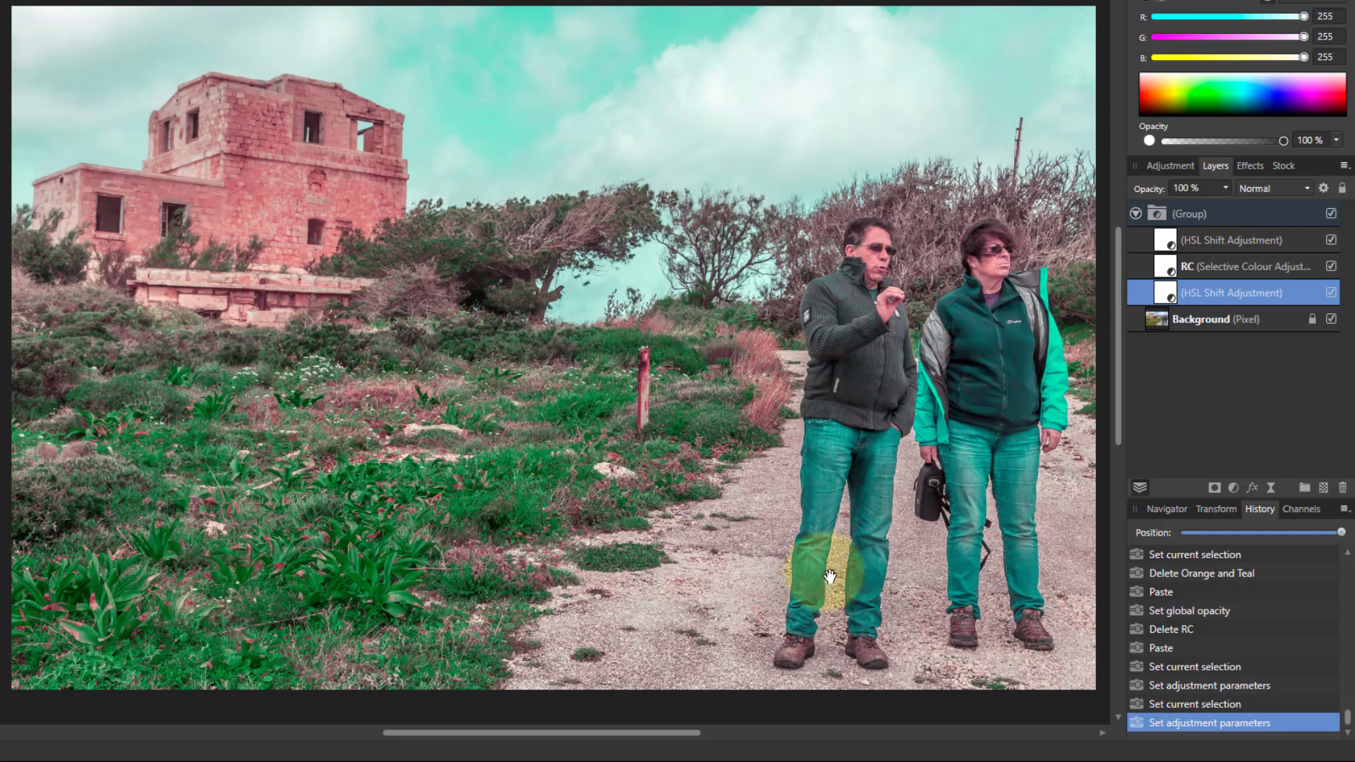
pyautogui.click(1178, 215)
pyautogui.moveTo(1225, 188); pyautogui.dragTo(1163, 228)
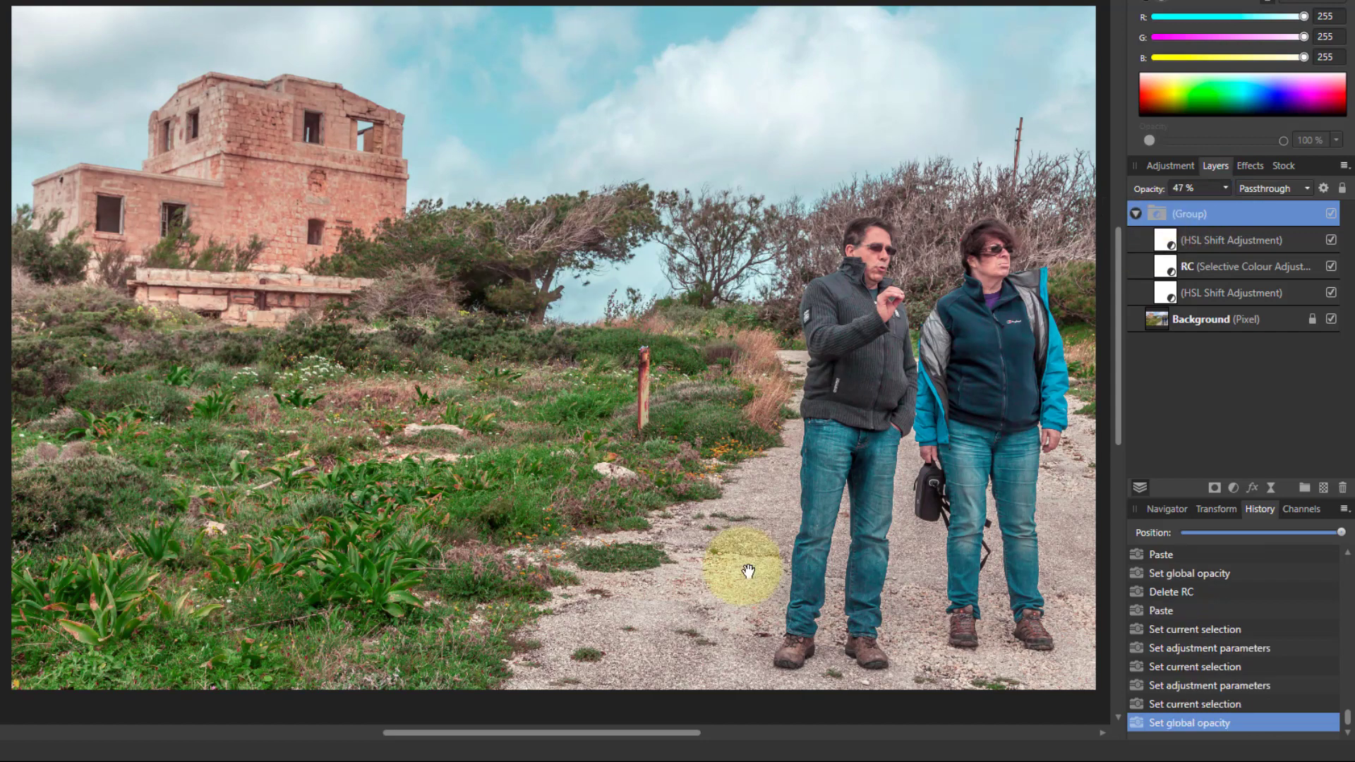